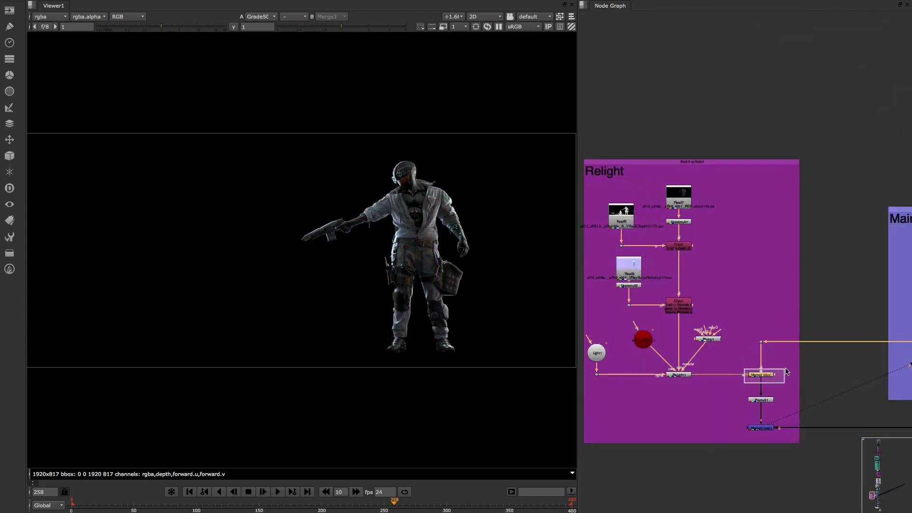
Step the viewer through ReLight1, Merge2 and the full city comp at Merge17.
{"action": "key", "text": "1"}
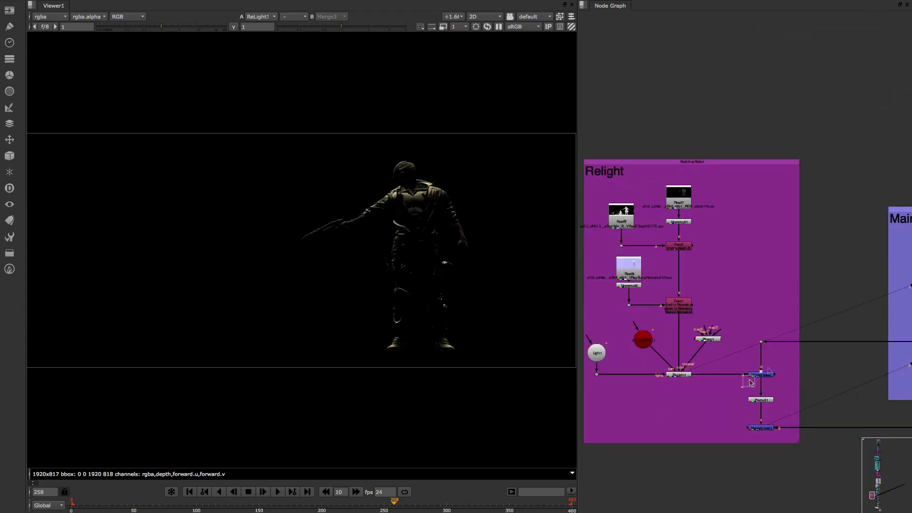
{"action": "left_click_drag", "start_coordinate": [750, 382], "coordinate": [748, 386]}
{"action": "key", "text": "1"}
{"action": "left_click", "coordinate": [761, 438]}
{"action": "key", "text": "1"}
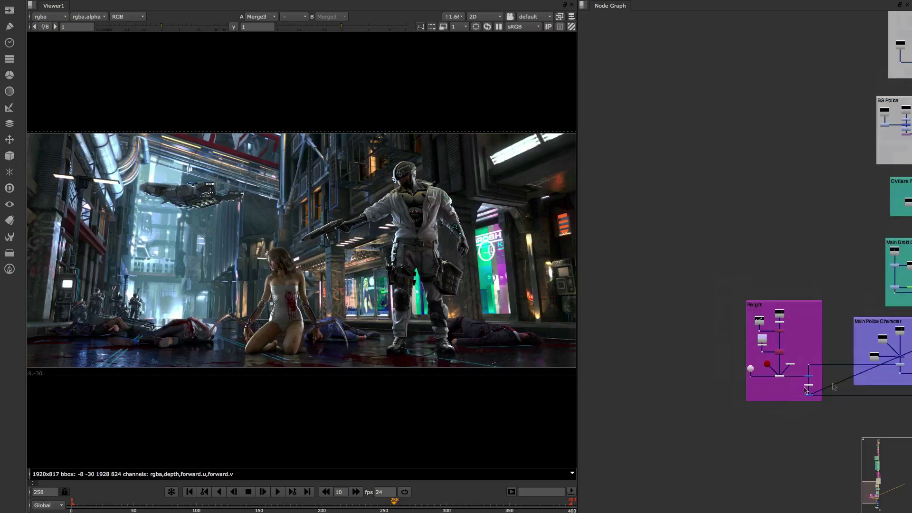
{"action": "scroll", "coordinate": [745, 389], "scroll_direction": "up", "scroll_amount": 3}
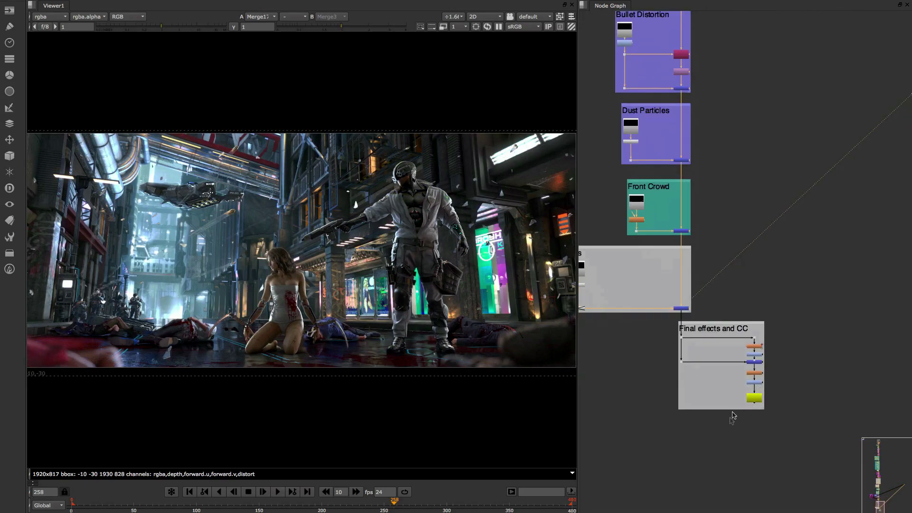
{"action": "left_click_drag", "start_coordinate": [729, 419], "coordinate": [770, 394]}
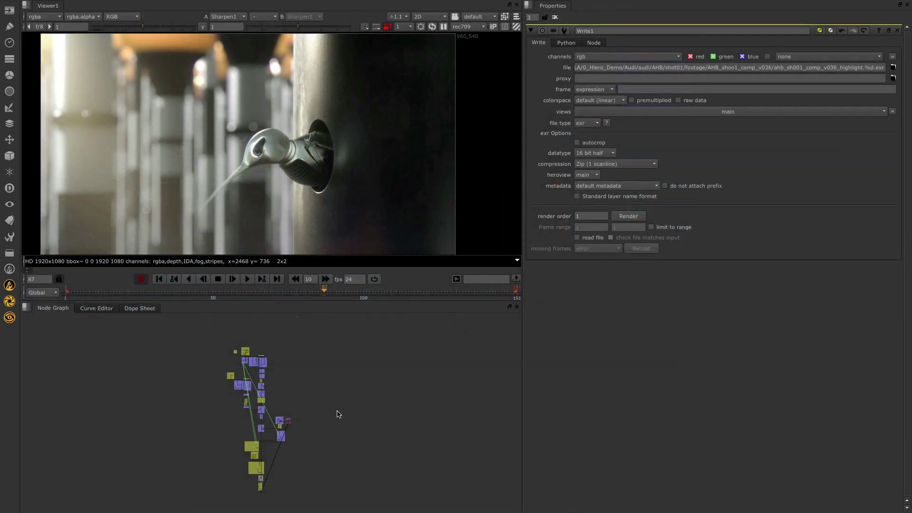
Search for 'Write' to select Write1, then maximize and restore the Node Graph.
{"action": "key", "text": "slash"}
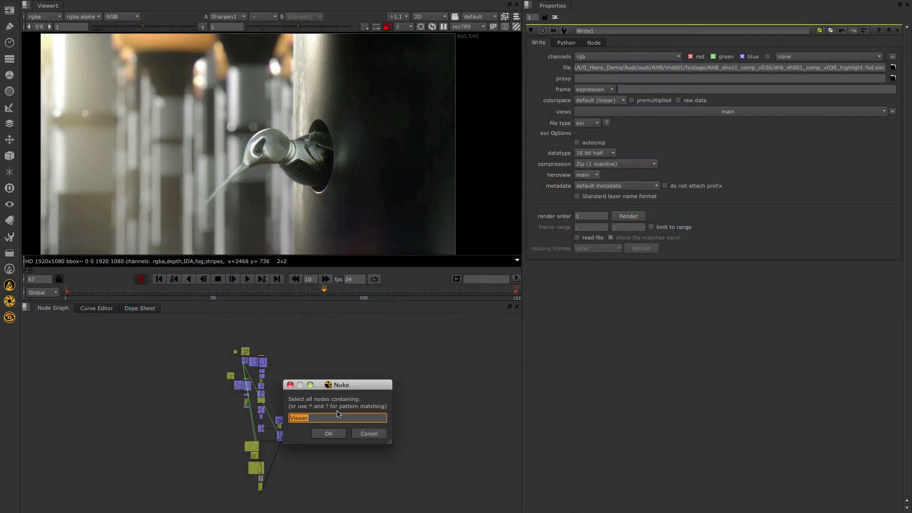
{"action": "type", "text": "Write"}
{"action": "key", "text": "Return"}
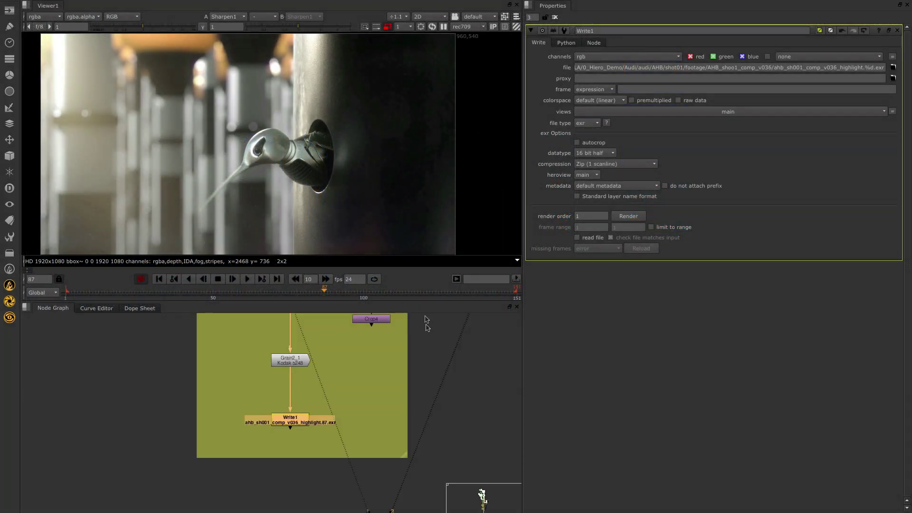
{"action": "key", "text": "space"}
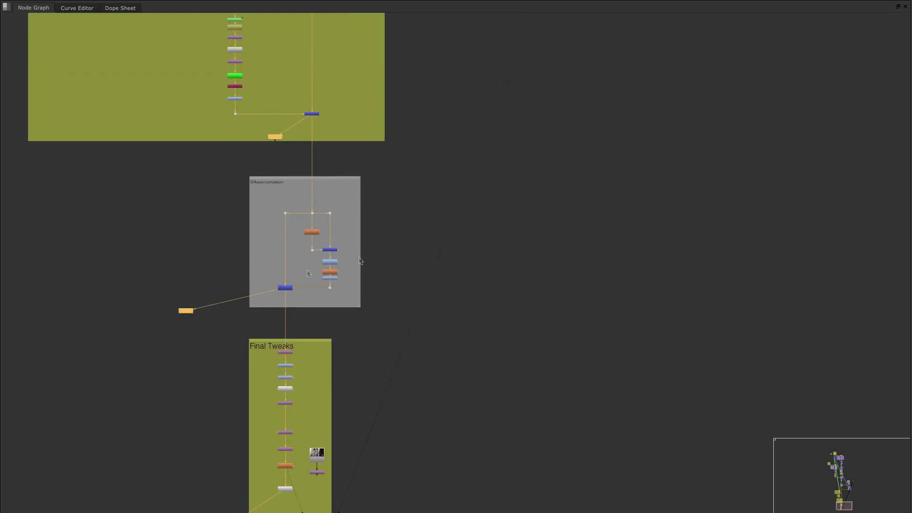
{"action": "key", "text": "space"}
Render all Write nodes for frames 1-10 from the Node Graph's Render menu.
{"action": "right_click", "coordinate": [402, 429]}
{"action": "mouse_move", "coordinate": [408, 426]}
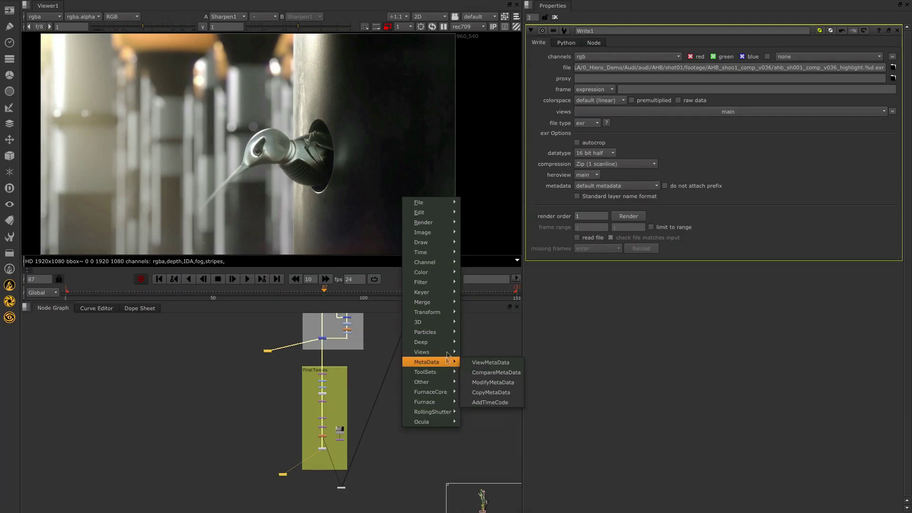
{"action": "mouse_move", "coordinate": [447, 222]}
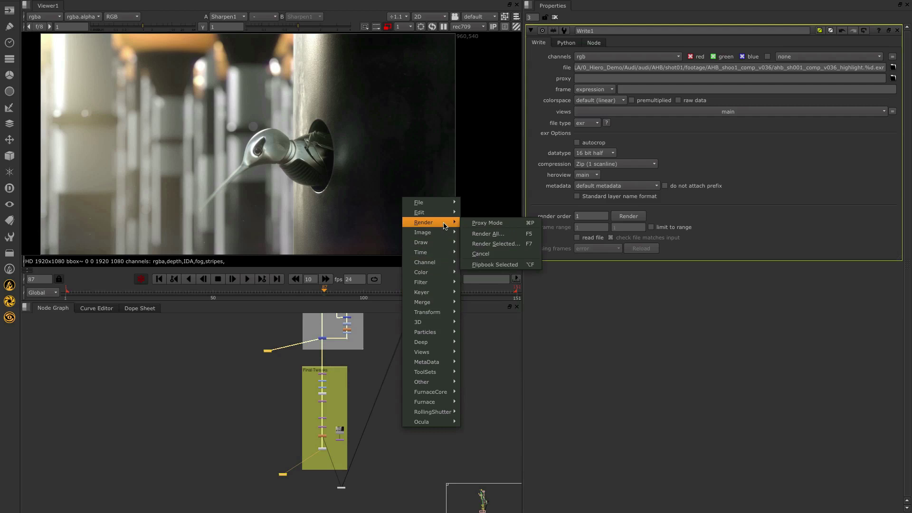
{"action": "left_click", "coordinate": [492, 228]}
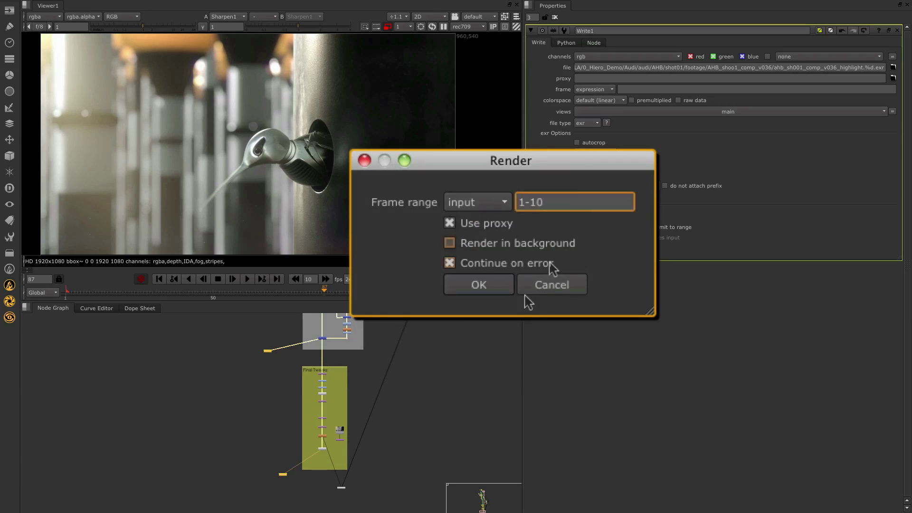
{"action": "left_click", "coordinate": [492, 266]}
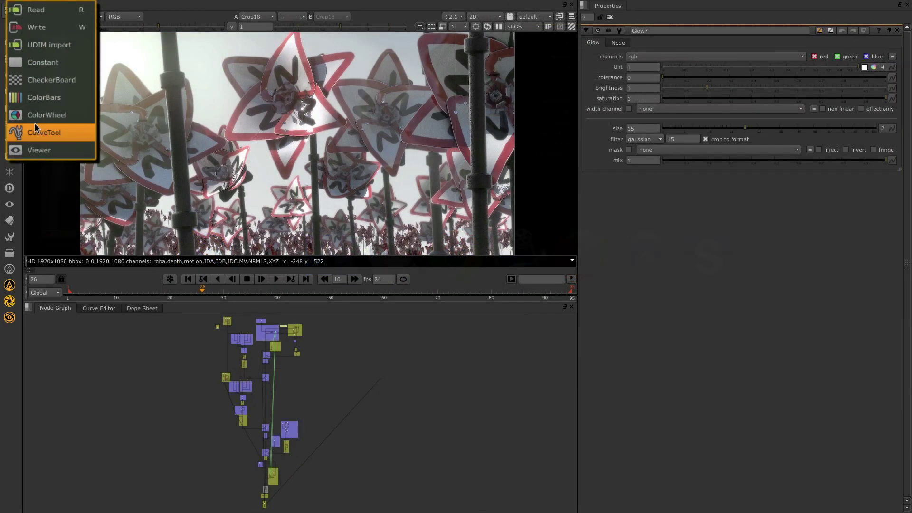
{"action": "left_click", "coordinate": [9, 90]}
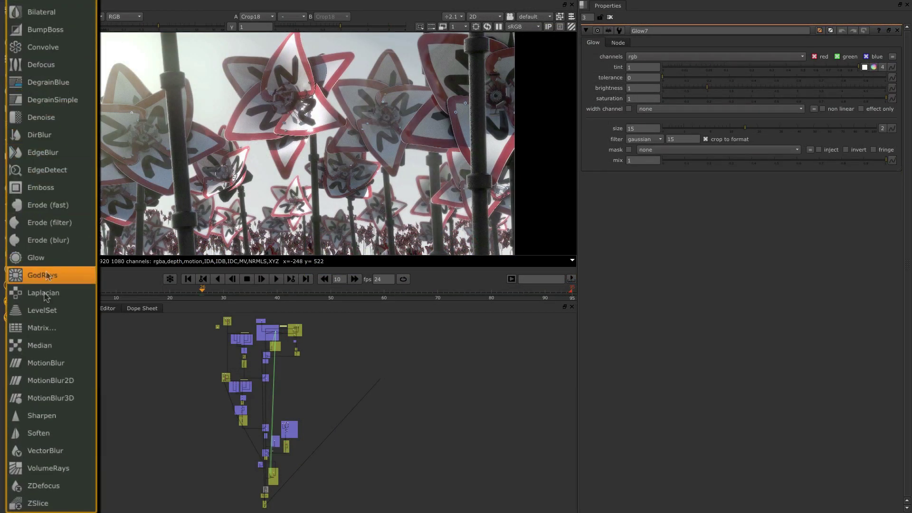
{"action": "left_click", "coordinate": [6, 98]}
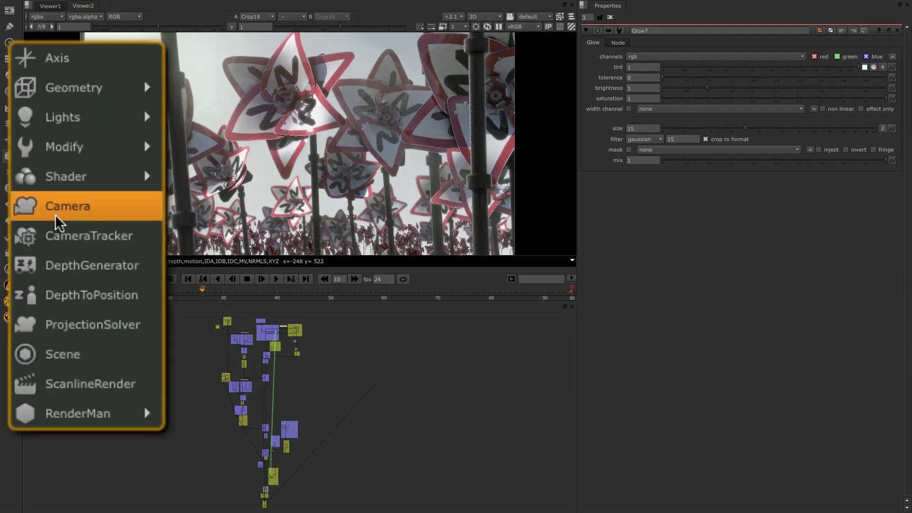
{"action": "mouse_move", "coordinate": [47, 190]}
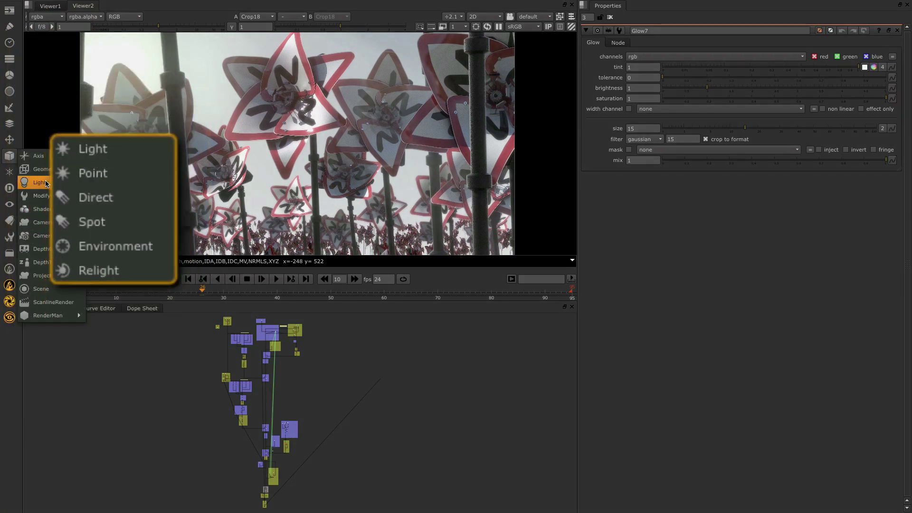
{"action": "key", "text": "Tab"}
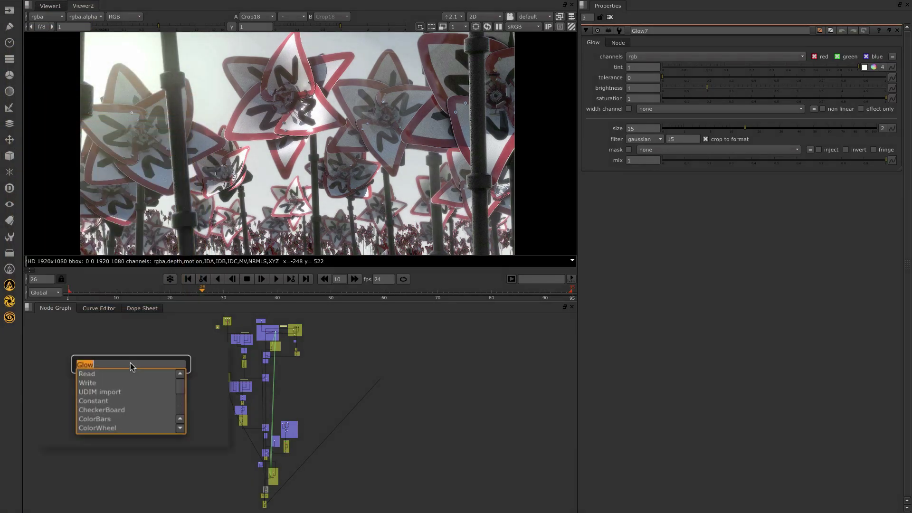
{"action": "type", "text": "ca"}
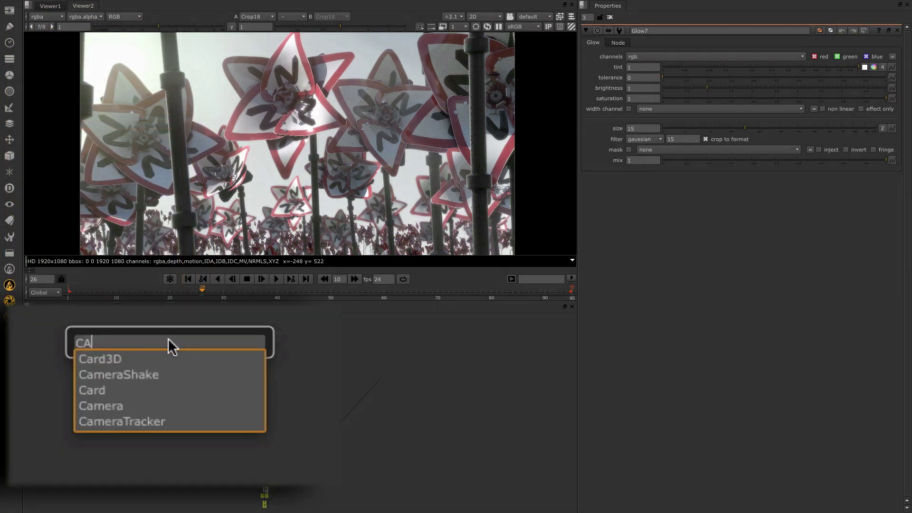
{"action": "type", "text": "mera"}
{"action": "key", "text": "Down"}
{"action": "key", "text": "Down"}
{"action": "key", "text": "BackSpace"}
{"action": "key", "text": "BackSpace"}
{"action": "key", "text": "BackSpace"}
{"action": "type", "text": "b"}
{"action": "key", "text": "Down"}
{"action": "key", "text": "Down"}
{"action": "key", "text": "Down"}
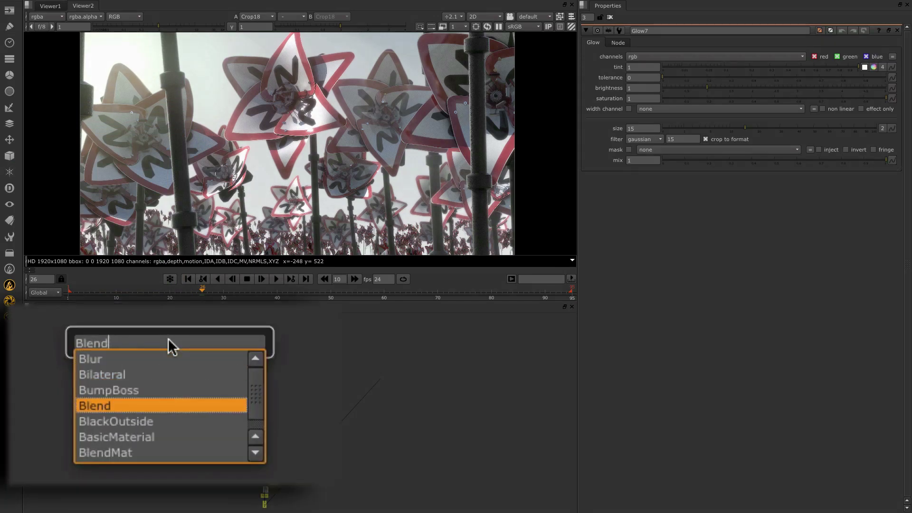
{"action": "key", "text": "Down"}
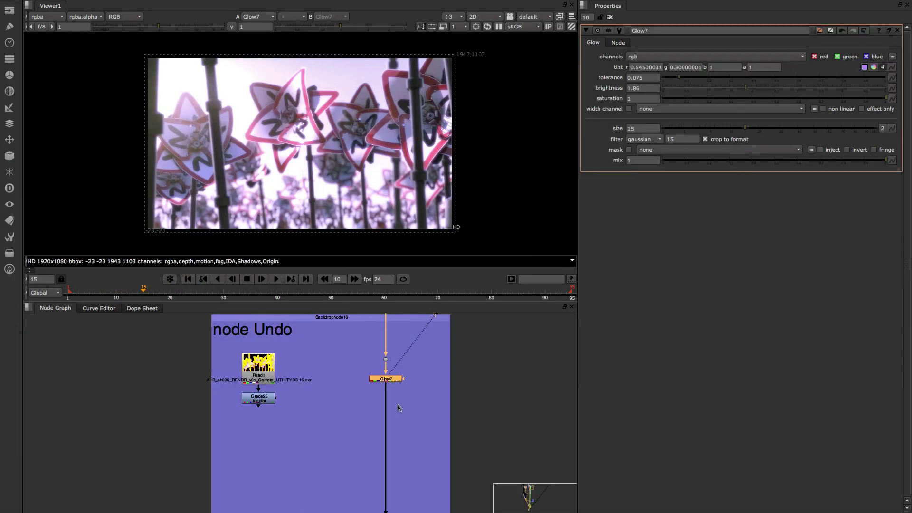
Add Blur1 and Grade26 below Glow7, masking the grade by depth.Z with gamma 1.58.
{"action": "key", "text": "b"}
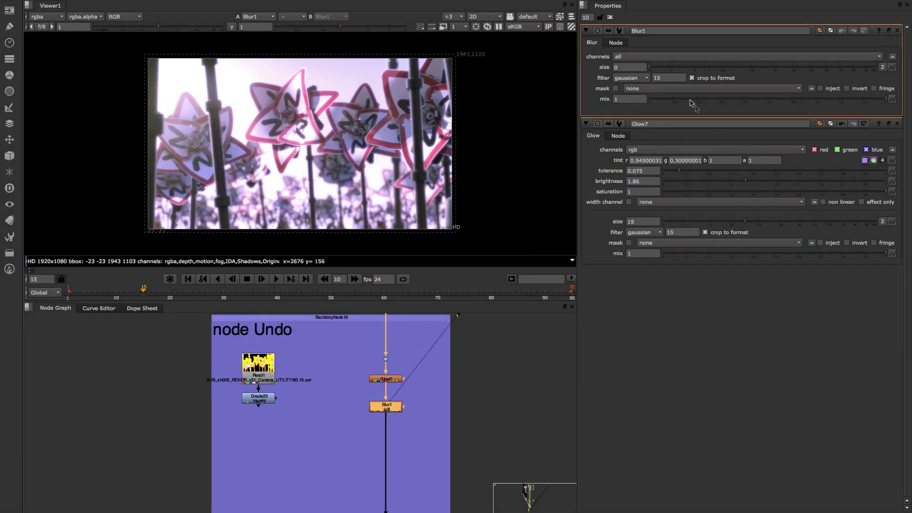
{"action": "key", "text": "g"}
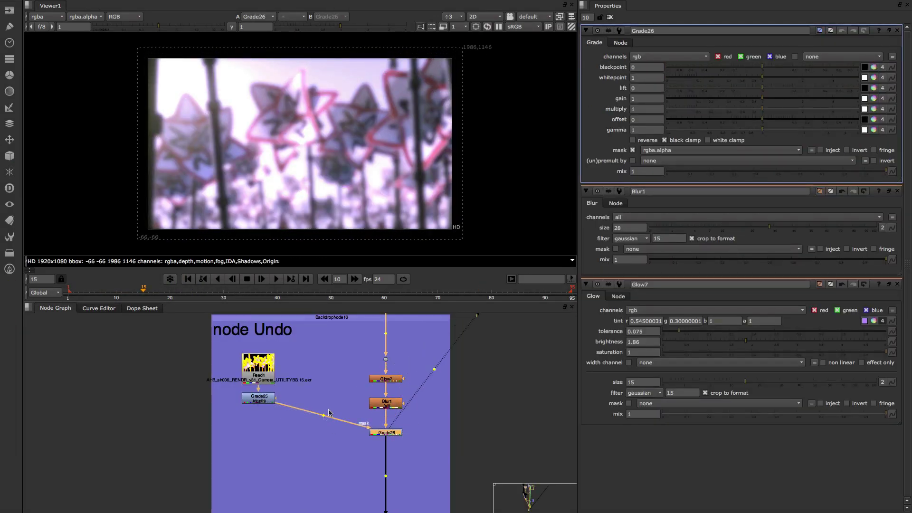
{"action": "left_click", "coordinate": [720, 150]}
{"action": "left_click", "coordinate": [665, 207]}
{"action": "left_click_drag", "start_coordinate": [762, 130], "coordinate": [789, 133]}
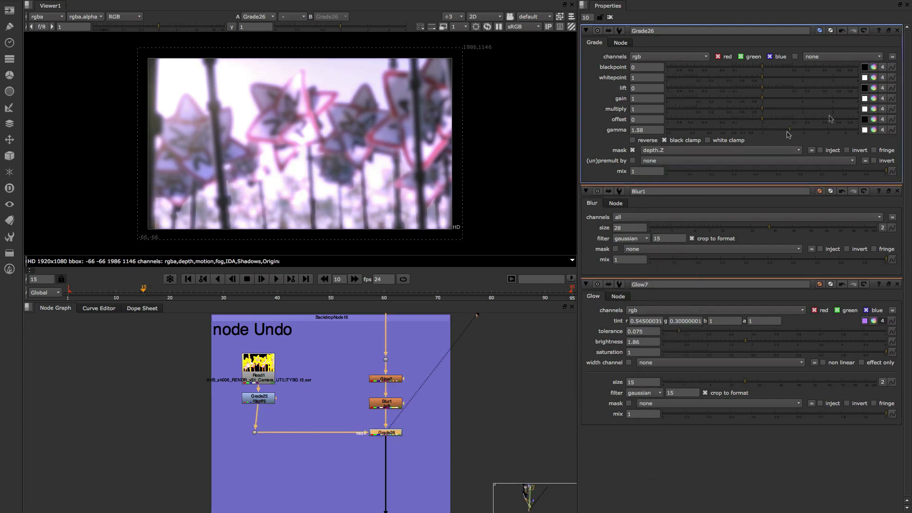
{"action": "left_click", "coordinate": [875, 109]}
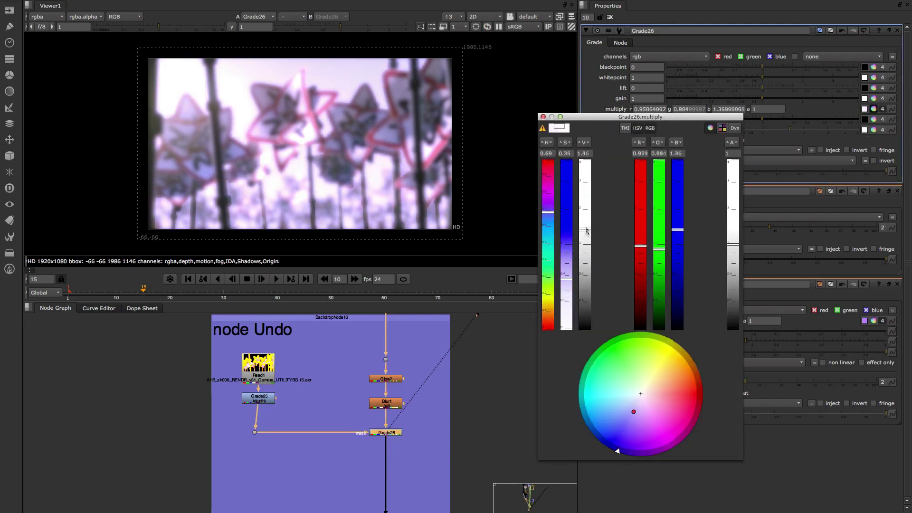
Step back through Glow7's brightness edits, settling on 1.34.
{"action": "key", "text": "ctrl+z"}
{"action": "key", "text": "ctrl+z"}
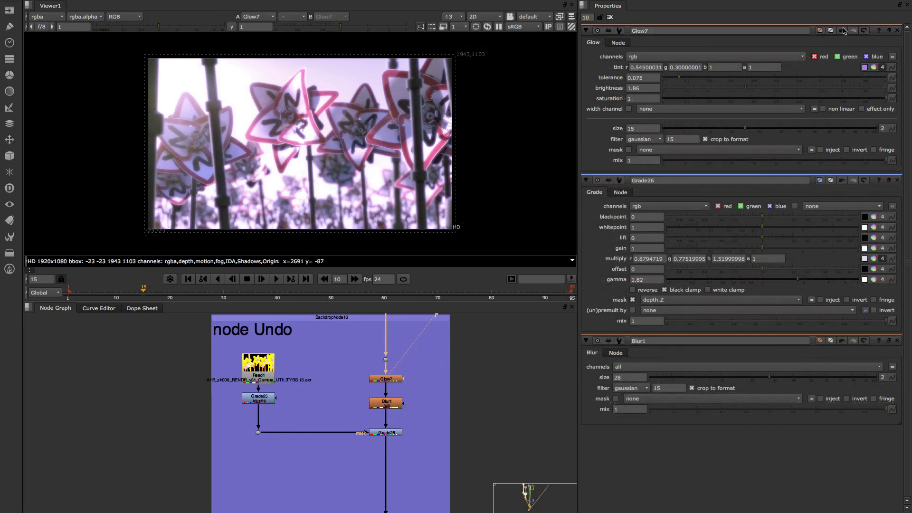
{"action": "left_click", "coordinate": [836, 37]}
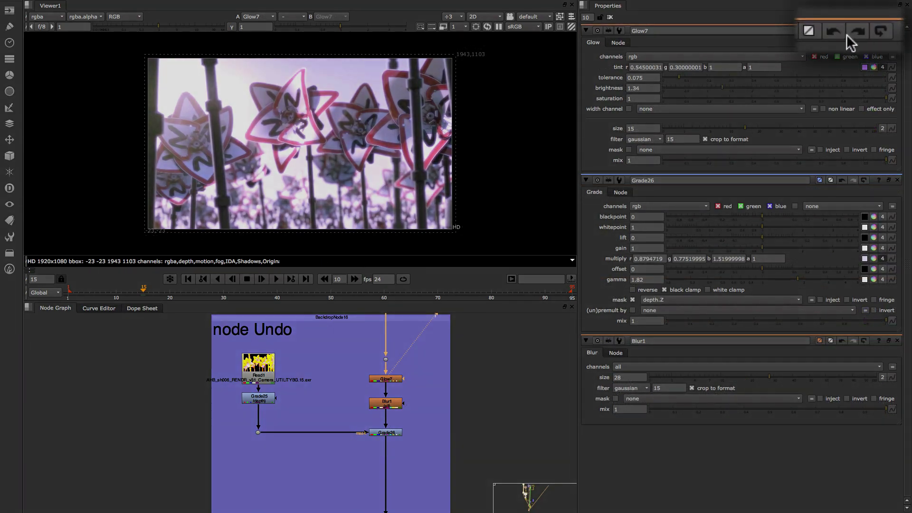
{"action": "left_click", "coordinate": [858, 31]}
{"action": "left_click", "coordinate": [834, 39]}
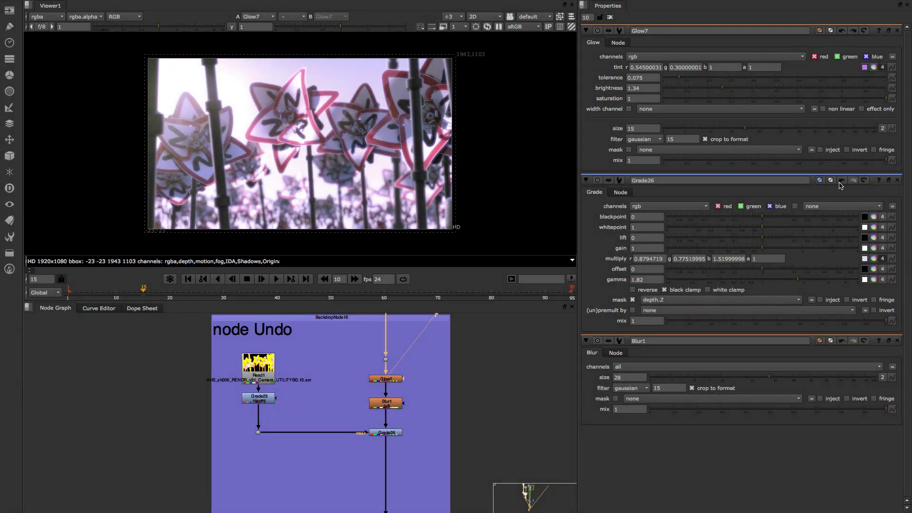
Undo Grade26's multiply change and return Blur1's blur size to 0.
{"action": "left_click", "coordinate": [839, 180]}
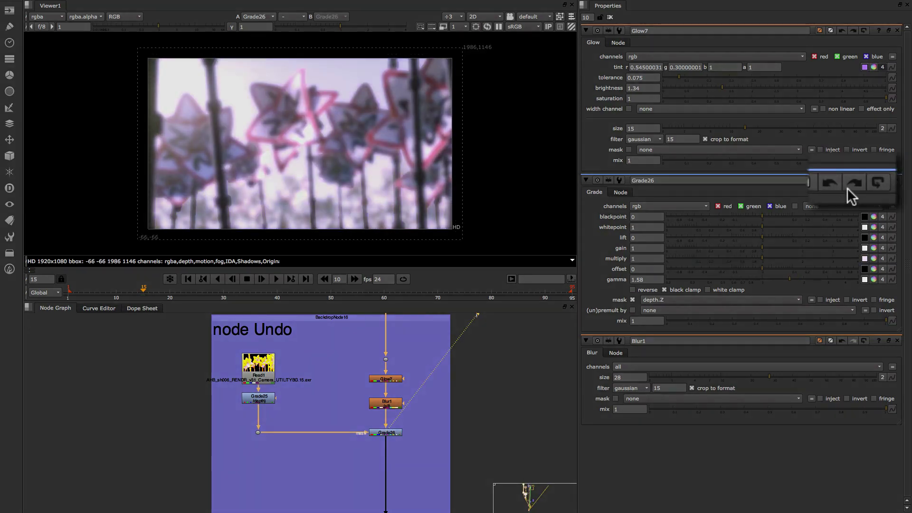
{"action": "left_click", "coordinate": [831, 343]}
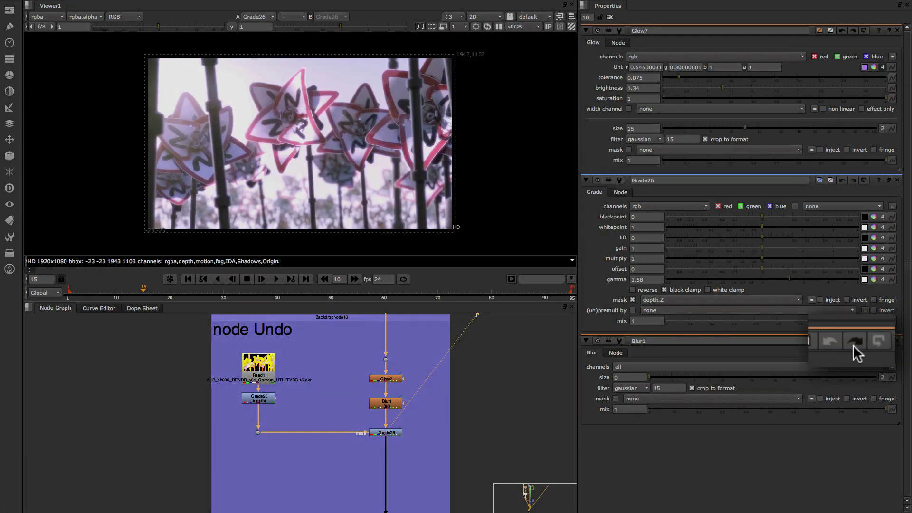
{"action": "left_click", "coordinate": [852, 345]}
{"action": "left_click", "coordinate": [836, 349]}
{"action": "left_click", "coordinate": [125, 5]}
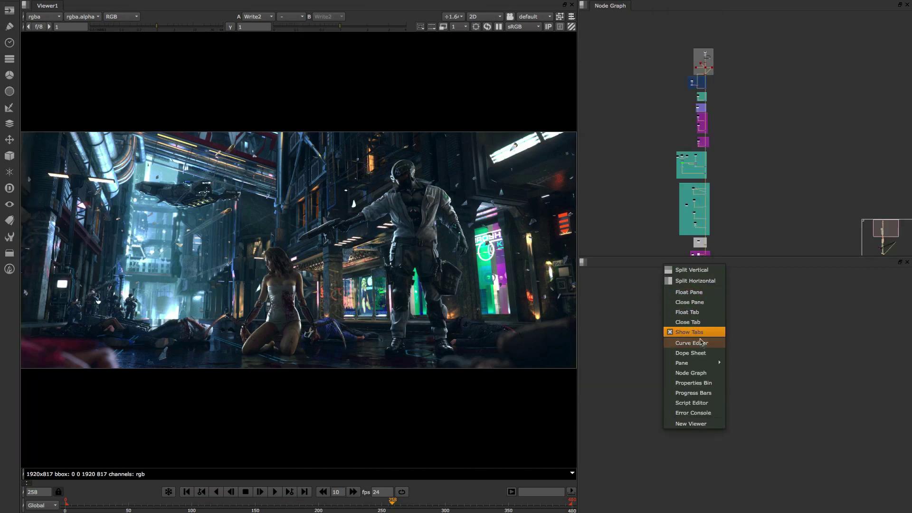
Raise the Grade node's multiply saturation to a red tint (R 1, G and B 0.68).
{"action": "left_click", "coordinate": [693, 383]}
{"action": "left_click", "coordinate": [873, 366]}
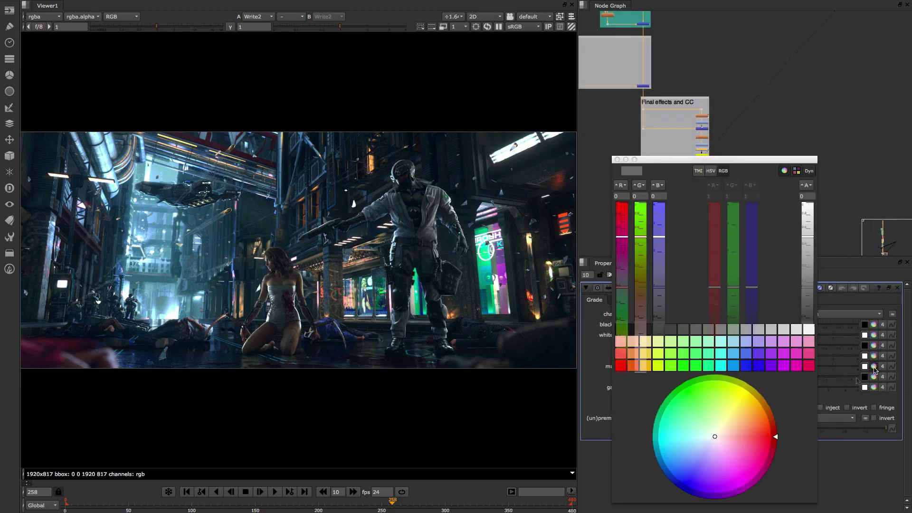
{"action": "left_click_drag", "start_coordinate": [641, 342], "coordinate": [643, 322]}
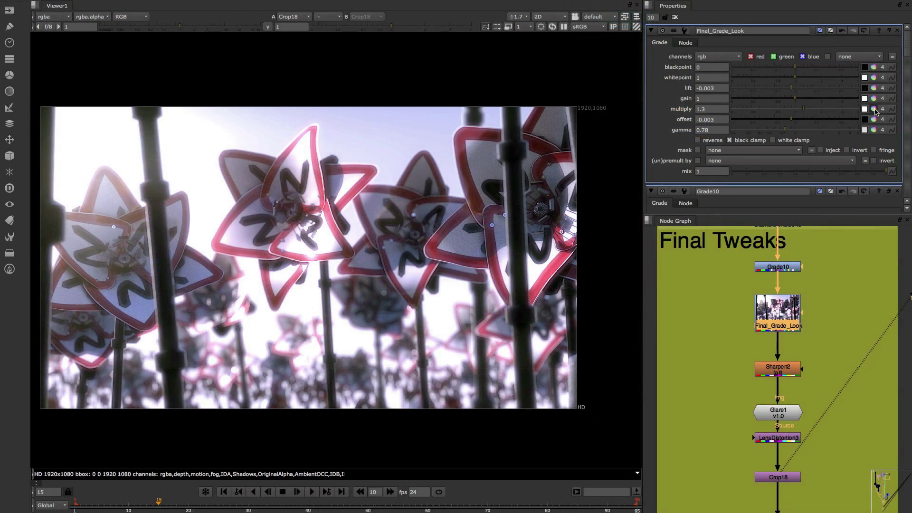
Lower Final_Grade_Look's multiply brightness and save the grade as preset AHB/Warm.
{"action": "left_click", "coordinate": [876, 111]}
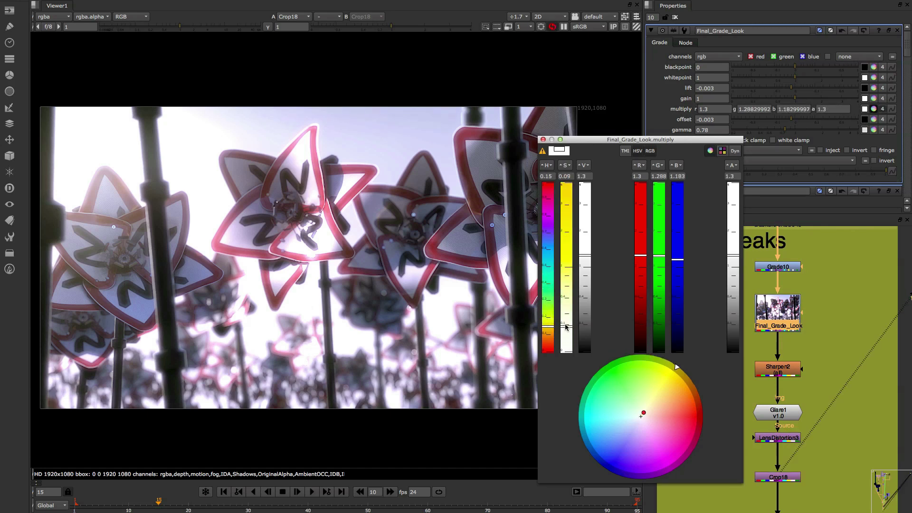
{"action": "left_click", "coordinate": [588, 264]}
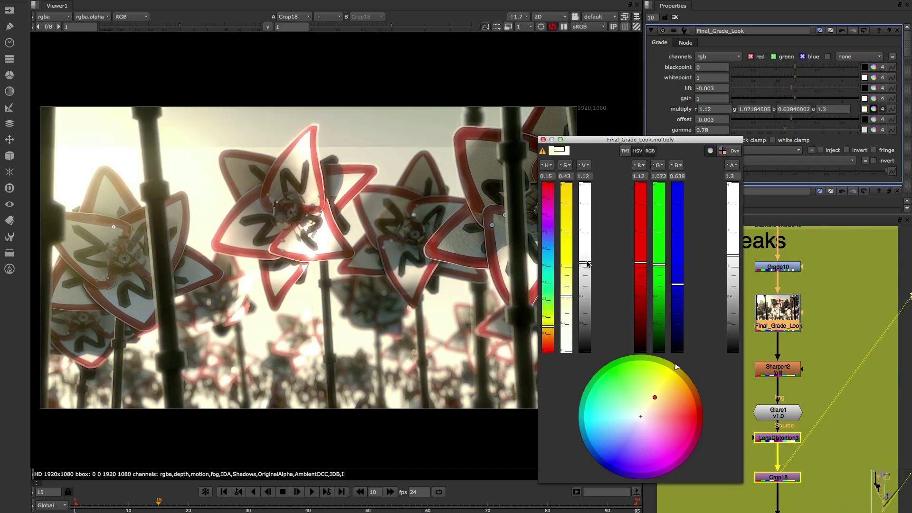
{"action": "left_click", "coordinate": [543, 139]}
{"action": "left_click", "coordinate": [685, 31]}
{"action": "left_click", "coordinate": [713, 32]}
{"action": "left_click", "coordinate": [702, 89]}
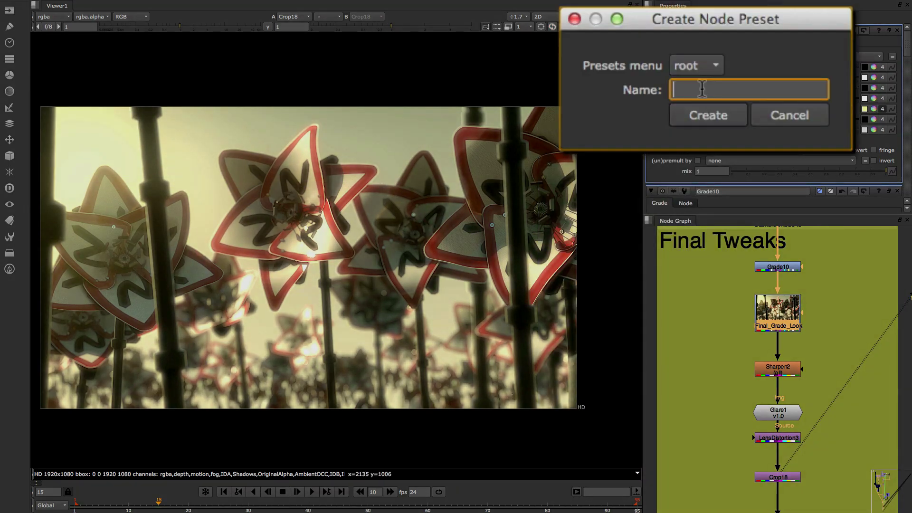
{"action": "left_click", "coordinate": [697, 66]}
{"action": "left_click", "coordinate": [715, 58]}
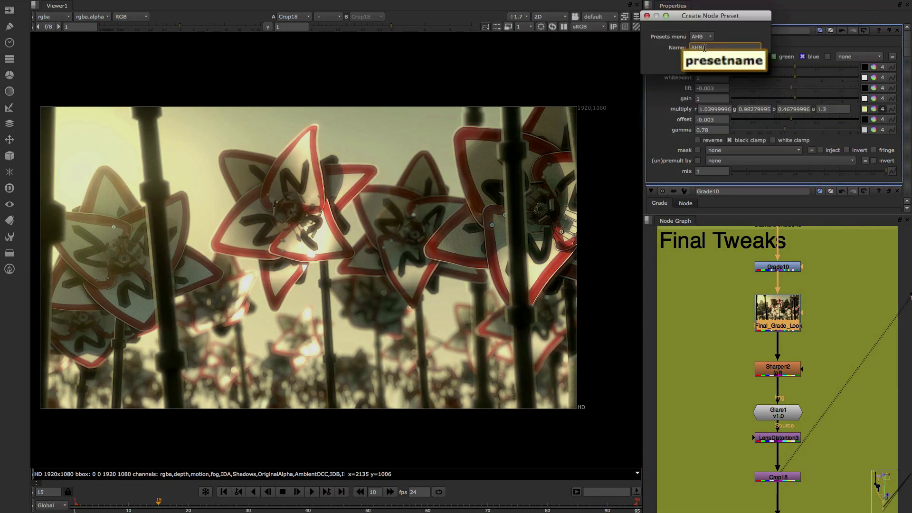
{"action": "type", "text": "Warm"}
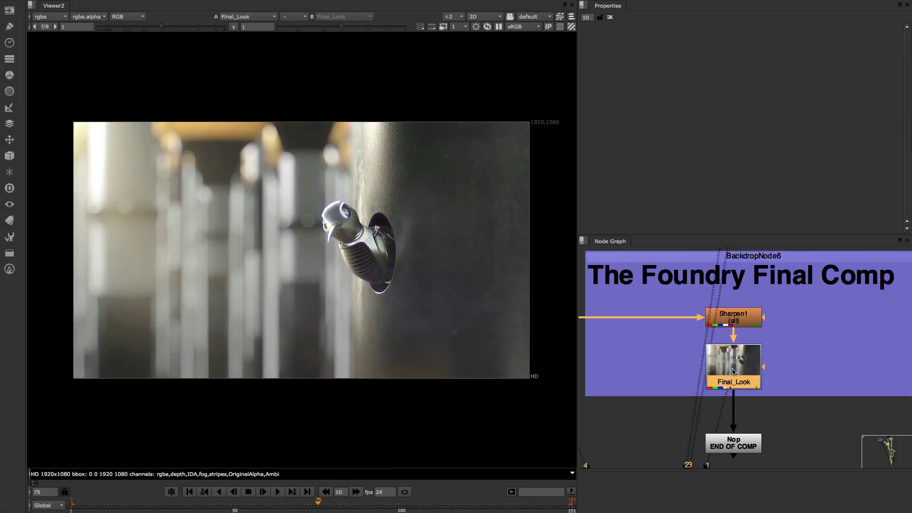
On Final_Look, try AHB Contrast, then apply AHB Warm at mix 0.69.
{"action": "double_click", "coordinate": [734, 371]}
{"action": "left_click", "coordinate": [619, 30]}
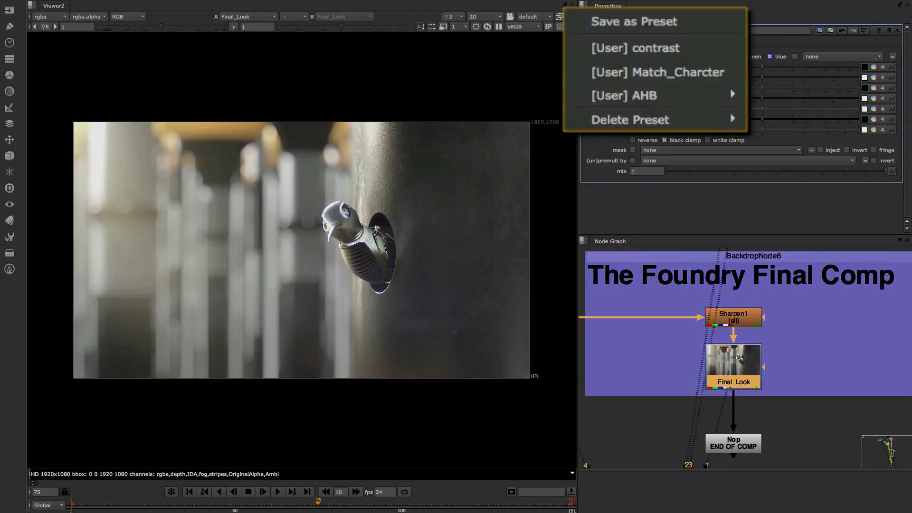
{"action": "mouse_move", "coordinate": [641, 74]}
{"action": "left_click", "coordinate": [720, 71]}
{"action": "left_click", "coordinate": [619, 30]}
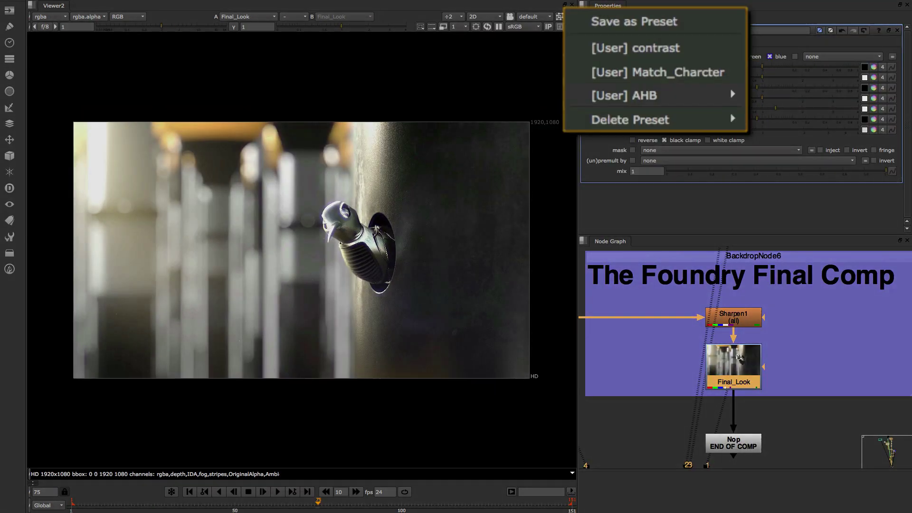
{"action": "left_click", "coordinate": [720, 88]}
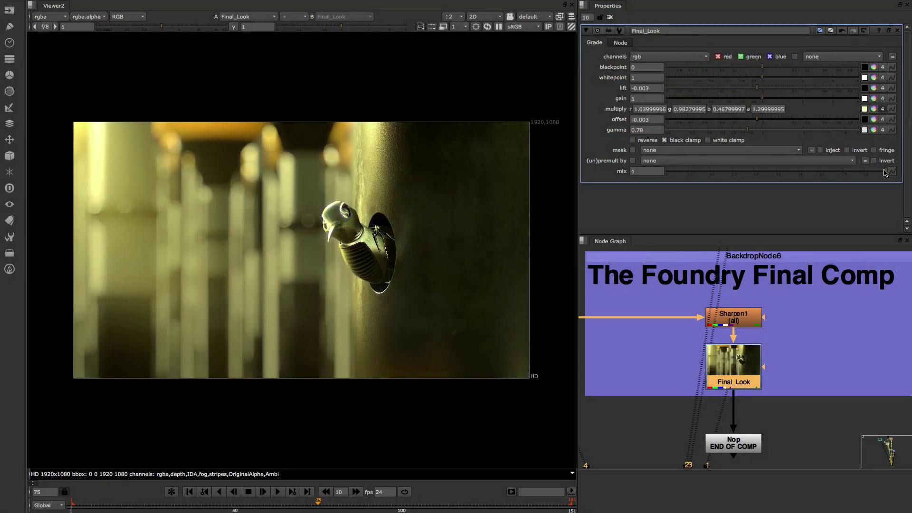
{"action": "left_click_drag", "start_coordinate": [885, 172], "coordinate": [812, 177]}
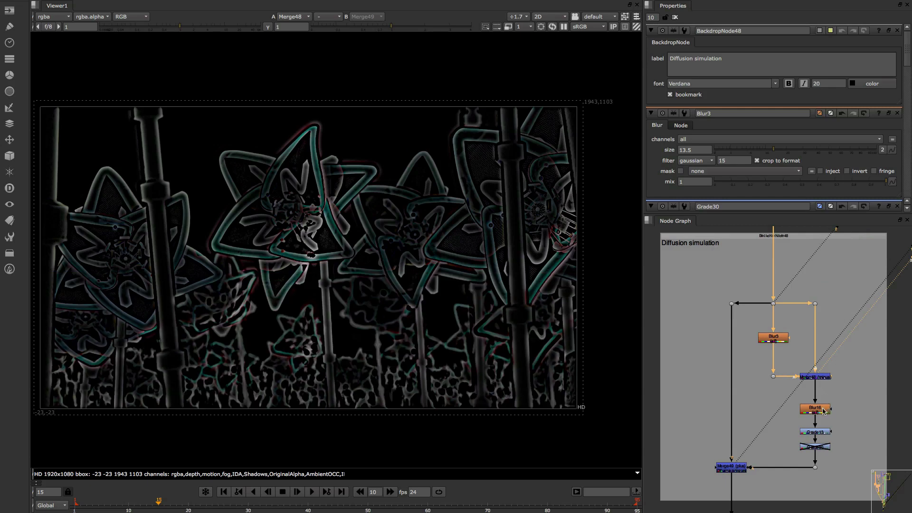
Check the Blur16 output and the full-colour Merge49 result in the viewer.
{"action": "key", "text": "1"}
{"action": "left_click", "coordinate": [737, 469]}
{"action": "key", "text": "1"}
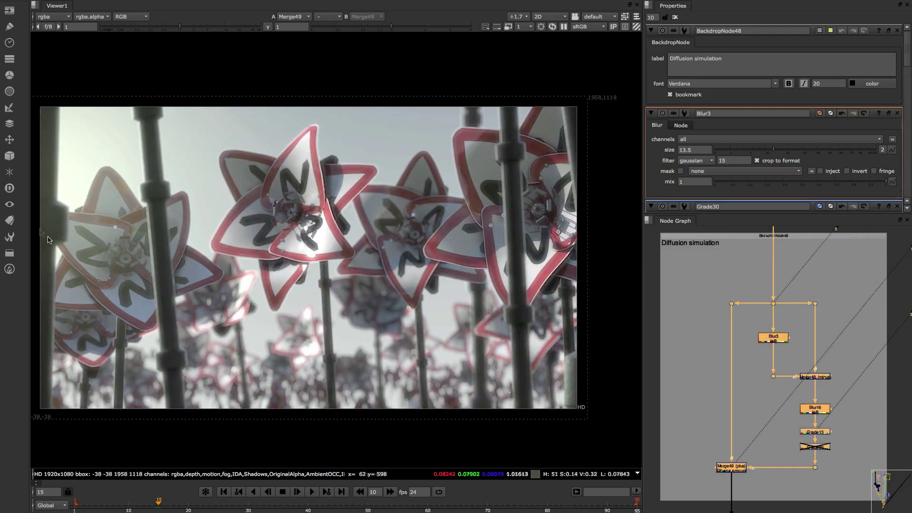
Save the selected nodes as the CG_Effects DiffuseLight toolset and insert it into the bird shot.
{"action": "left_click", "coordinate": [9, 236]}
{"action": "left_click", "coordinate": [114, 188]}
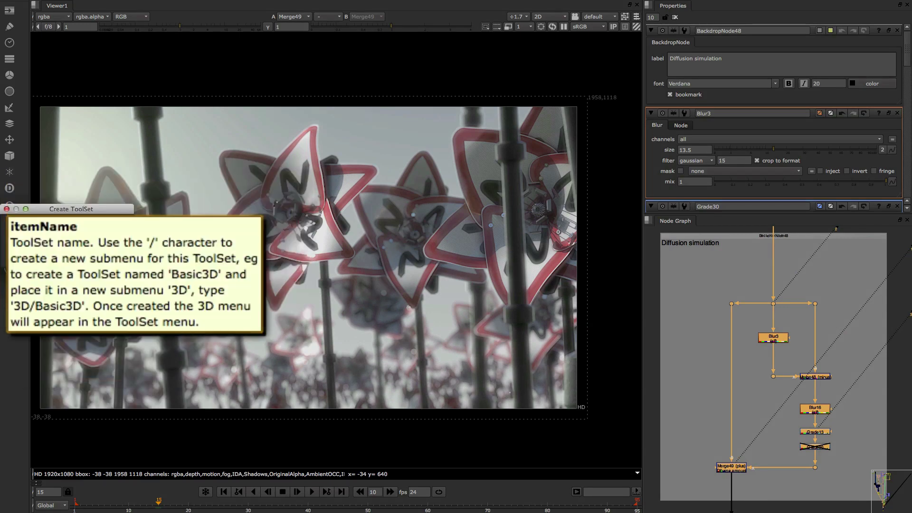
{"action": "type", "text": "CG_Effects/DiffuseLight"}
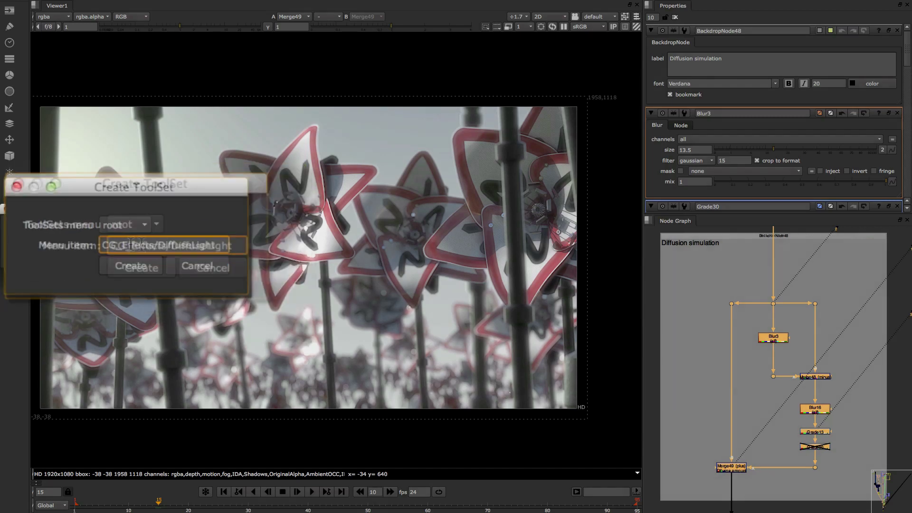
{"action": "key", "text": "Return"}
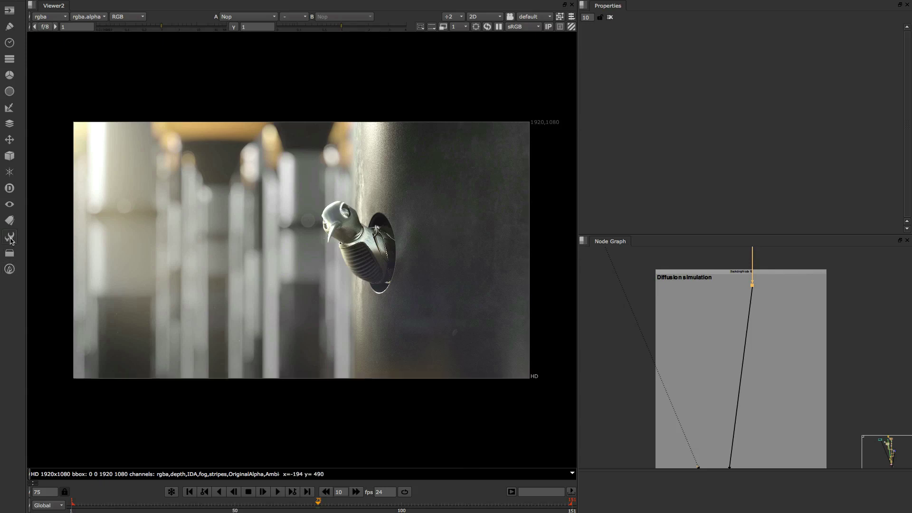
{"action": "left_click", "coordinate": [10, 240]}
{"action": "left_click", "coordinate": [119, 275]}
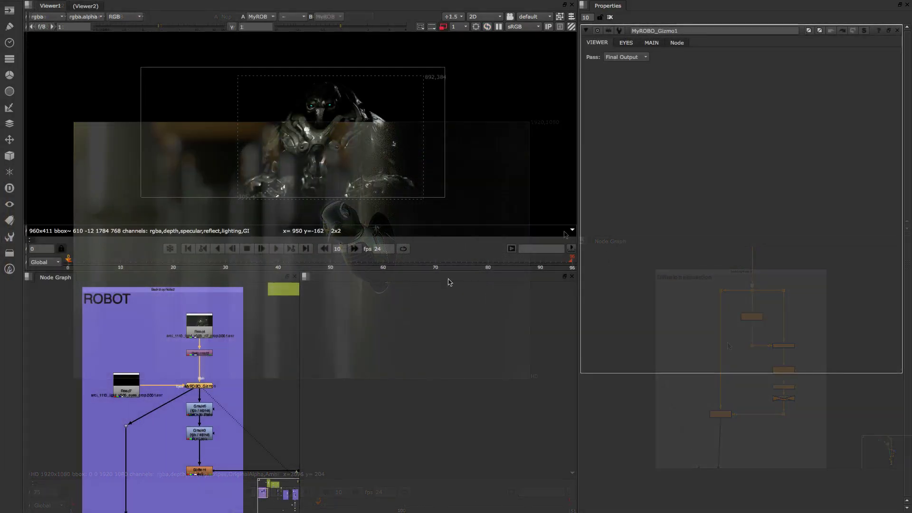
Dock MyROBO_Gizmo1's internal graph beside ROBOT and set its specular pass multiply to 2.04.
{"action": "left_click", "coordinate": [864, 30]}
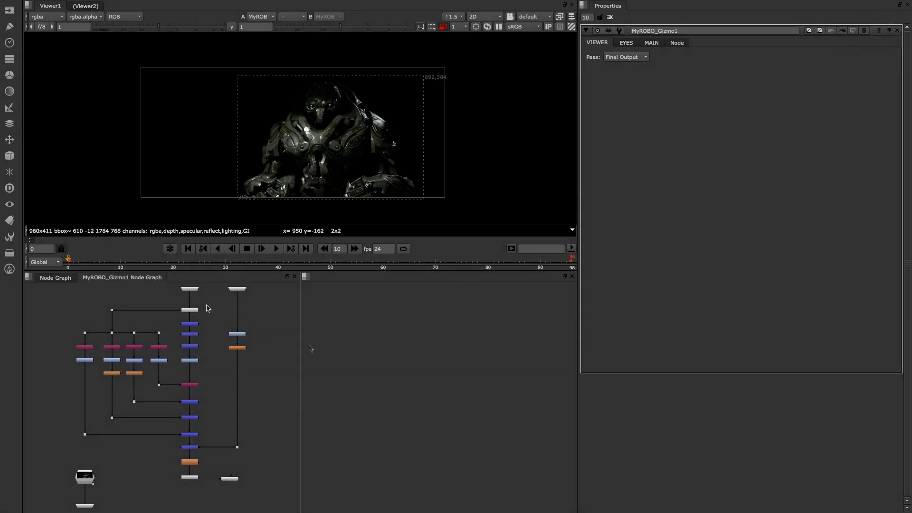
{"action": "left_click_drag", "start_coordinate": [155, 282], "coordinate": [407, 285]}
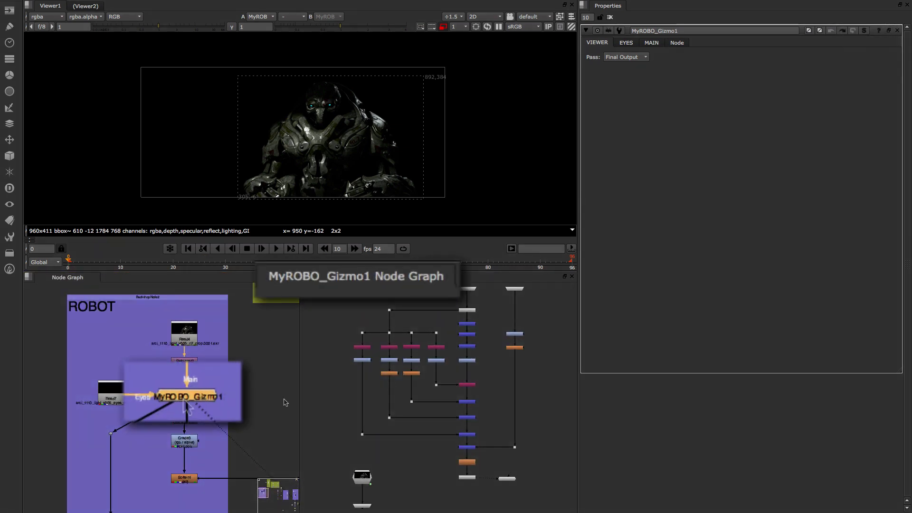
{"action": "left_click", "coordinate": [651, 42]}
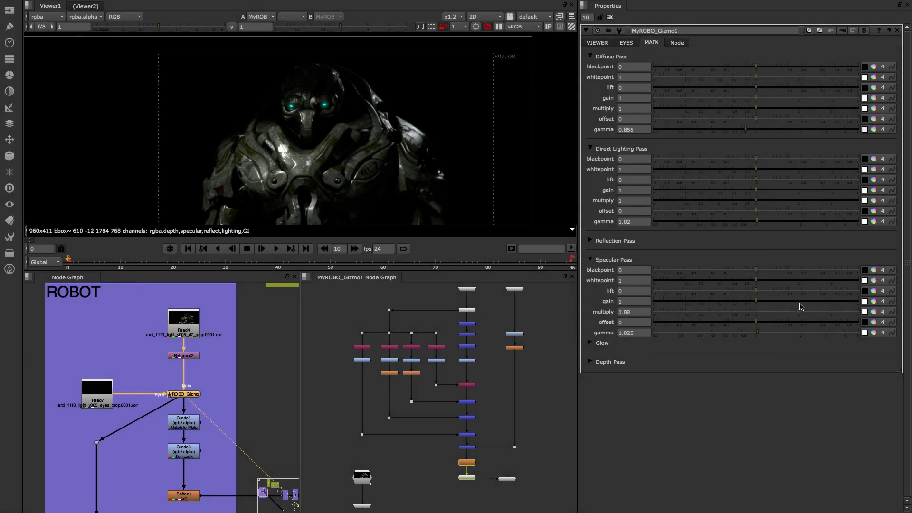
{"action": "left_click", "coordinate": [800, 311]}
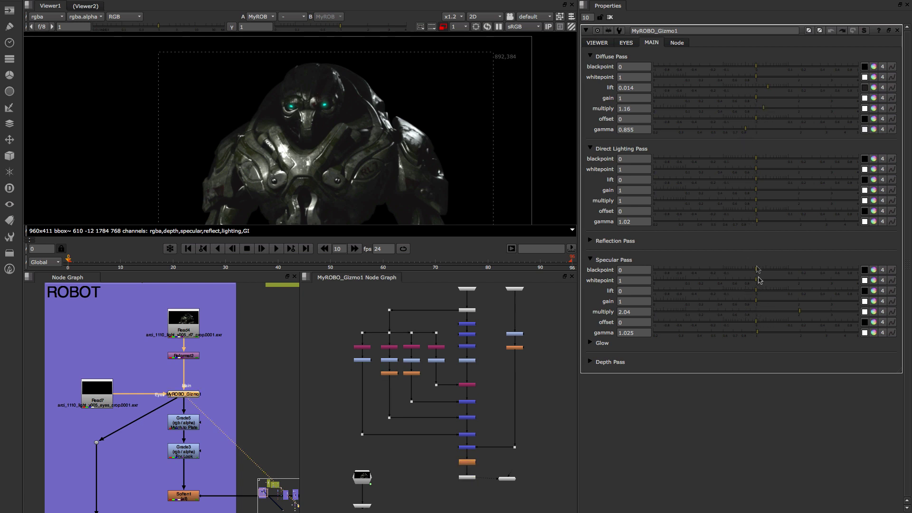
{"action": "left_click", "coordinate": [677, 42]}
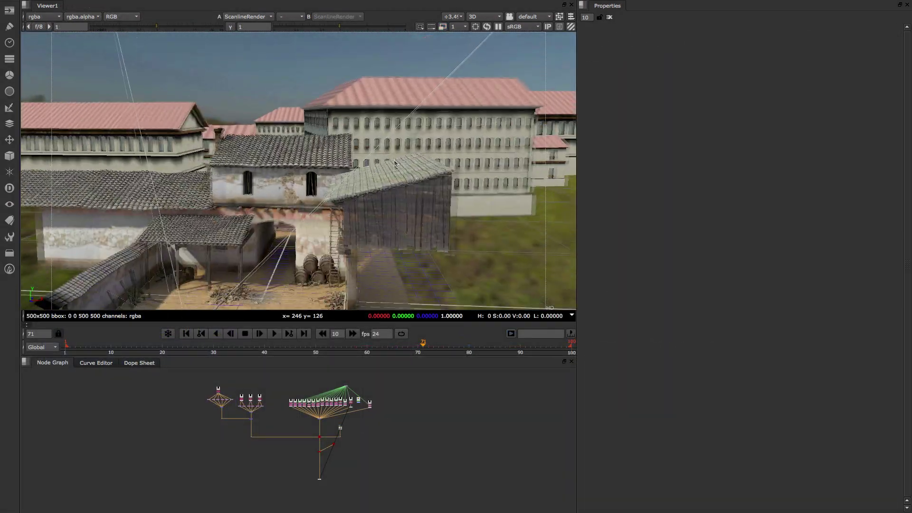
Orbit above the courtyard and nudge TransformGeo7's left building slightly right.
{"action": "left_click_drag", "start_coordinate": [395, 164], "coordinate": [341, 179]}
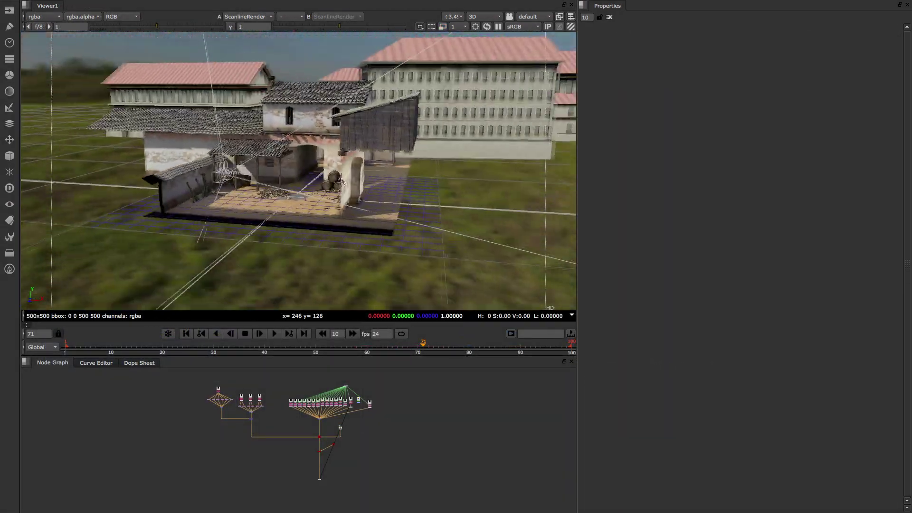
{"action": "scroll", "coordinate": [327, 454], "scroll_direction": "up", "scroll_amount": 5}
{"action": "double_click", "coordinate": [335, 442]}
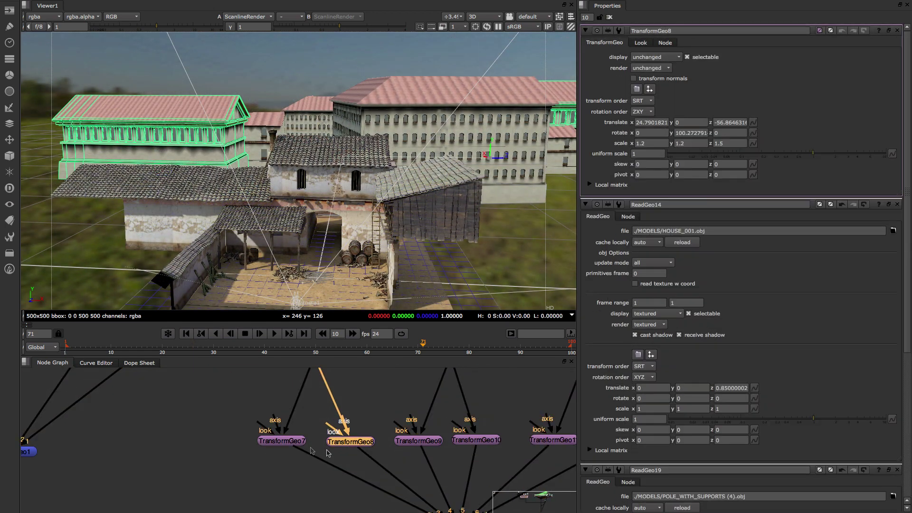
{"action": "double_click", "coordinate": [293, 443]}
{"action": "left_click_drag", "start_coordinate": [158, 179], "coordinate": [165, 177]}
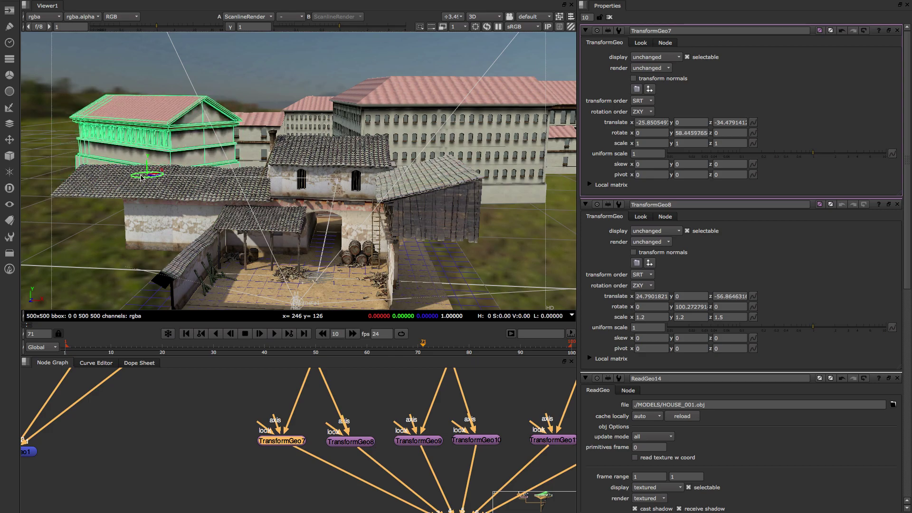
Zoom the 3D view into a close-up of the brick patch on the house wall.
{"action": "scroll", "coordinate": [158, 169], "scroll_direction": "up", "scroll_amount": 3}
{"action": "scroll", "coordinate": [238, 185], "scroll_direction": "up", "scroll_amount": 3}
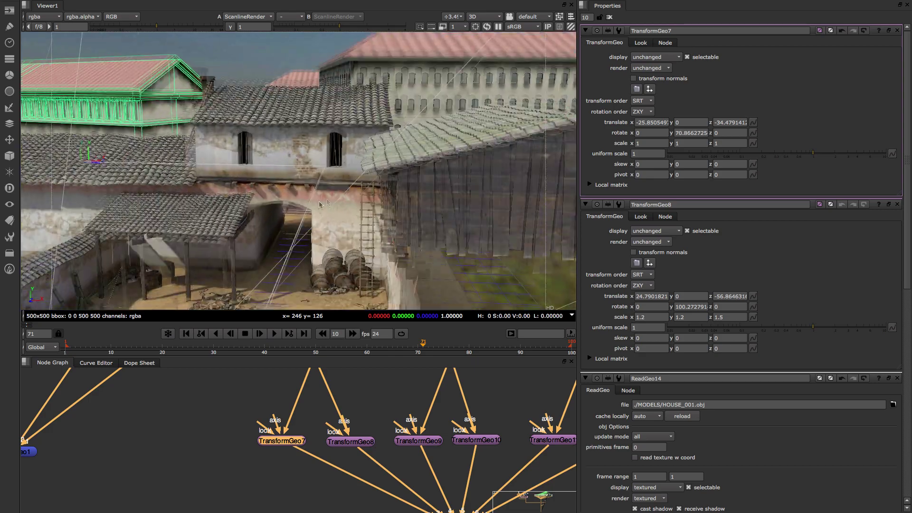
{"action": "scroll", "coordinate": [312, 200], "scroll_direction": "up", "scroll_amount": 3}
{"action": "scroll", "coordinate": [311, 201], "scroll_direction": "up", "scroll_amount": 2}
{"action": "scroll", "coordinate": [312, 190], "scroll_direction": "up", "scroll_amount": 2}
{"action": "scroll", "coordinate": [313, 180], "scroll_direction": "up", "scroll_amount": 2}
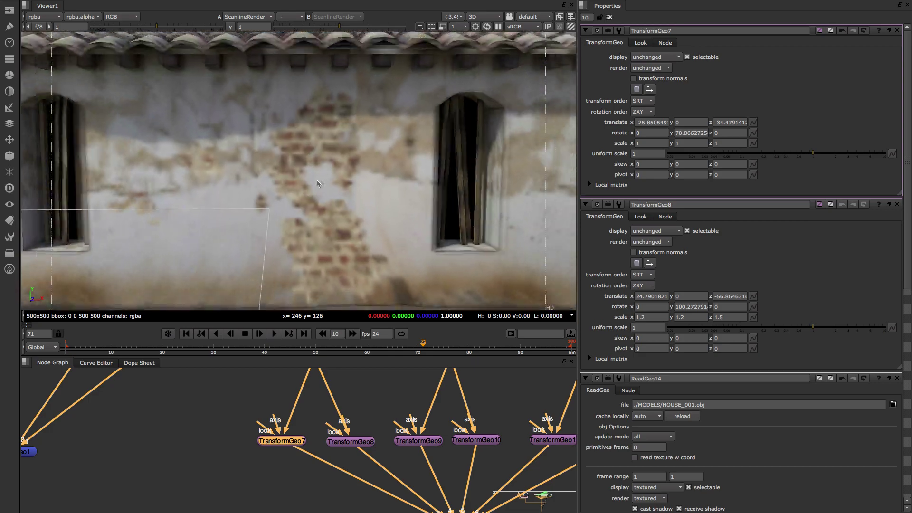
{"action": "scroll", "coordinate": [314, 172], "scroll_direction": "up", "scroll_amount": 2}
{"action": "scroll", "coordinate": [313, 172], "scroll_direction": "up", "scroll_amount": 2}
{"action": "left_click", "coordinate": [534, 16]}
Create Camera2 from the current close-up view of the wall.
{"action": "left_click", "coordinate": [521, 69]}
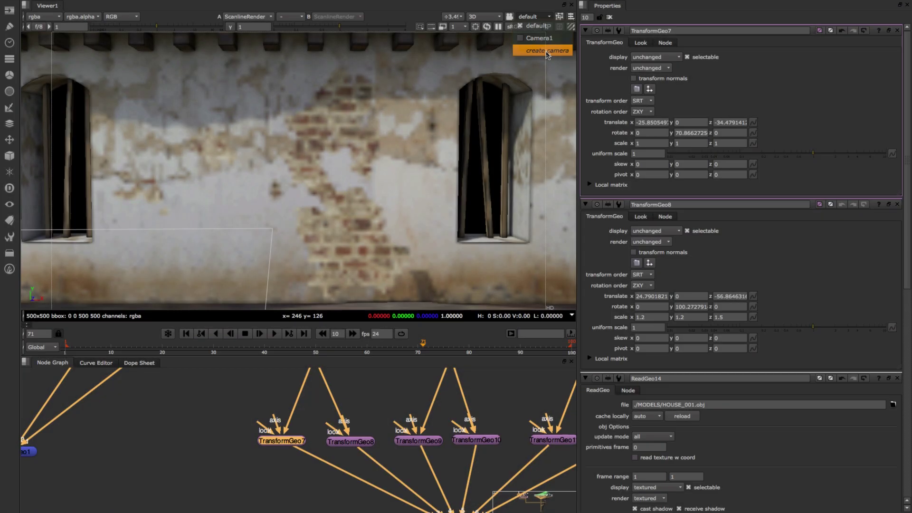
{"action": "scroll", "coordinate": [313, 185], "scroll_direction": "down", "scroll_amount": 3}
{"action": "scroll", "coordinate": [341, 446], "scroll_direction": "down", "scroll_amount": 5}
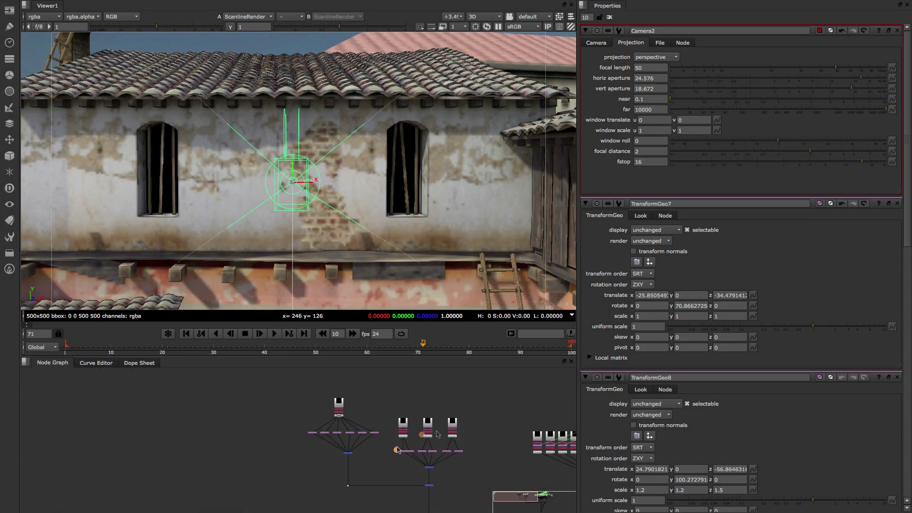
{"action": "scroll", "coordinate": [439, 412], "scroll_direction": "up", "scroll_amount": 5}
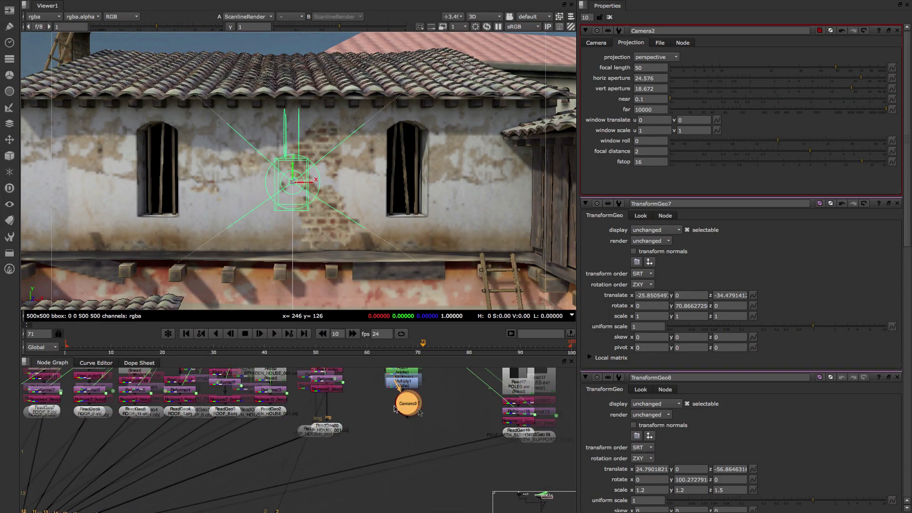
Add Project3D wired to Camera2 and insert MergeMat1 between Remove8 and ReadGeo20.
{"action": "key", "text": "Tab"}
{"action": "type", "text": "pro"}
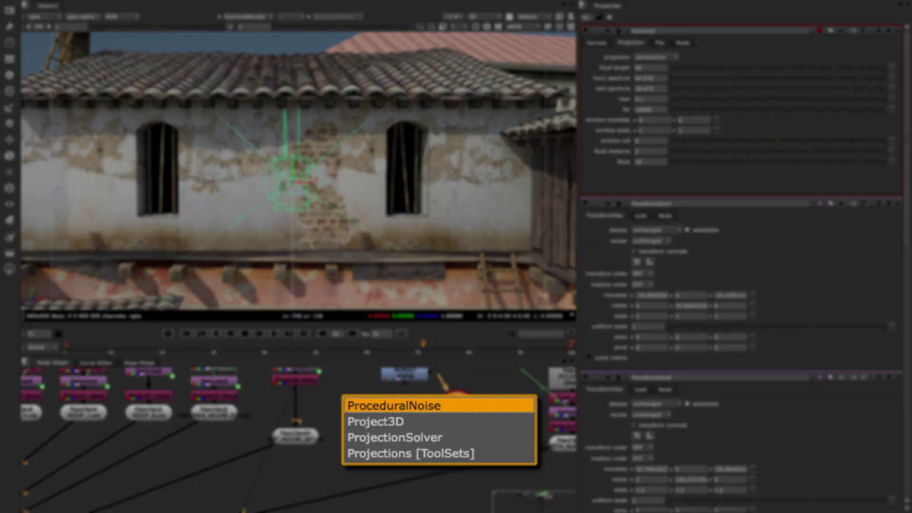
{"action": "left_click", "coordinate": [401, 421]}
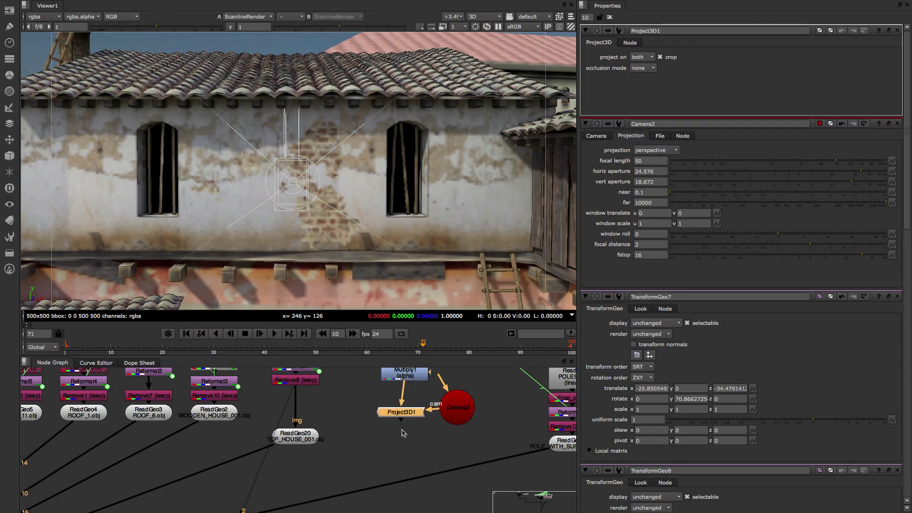
{"action": "key", "text": "Tab"}
{"action": "type", "text": "merge"}
{"action": "key", "text": "Down"}
{"action": "key", "text": "Down"}
{"action": "key", "text": "Down"}
{"action": "key", "text": "Return"}
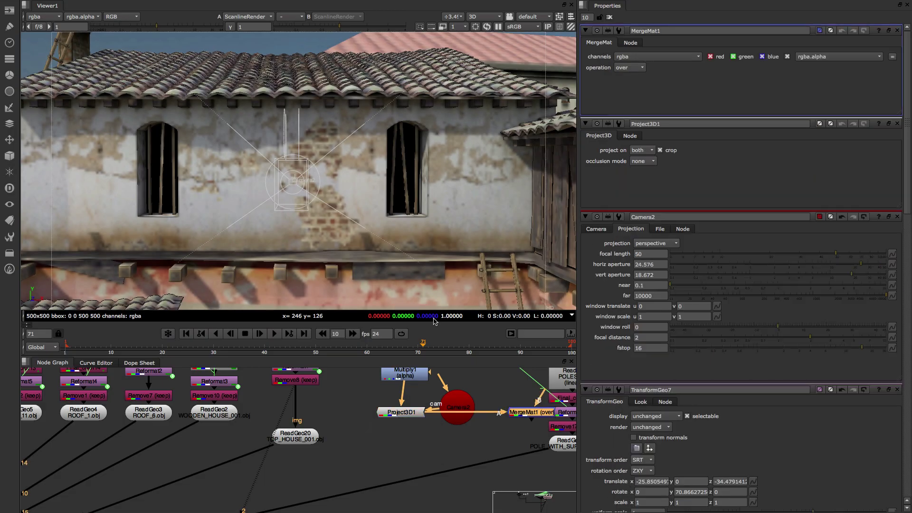
{"action": "left_click_drag", "start_coordinate": [531, 412], "coordinate": [299, 412]}
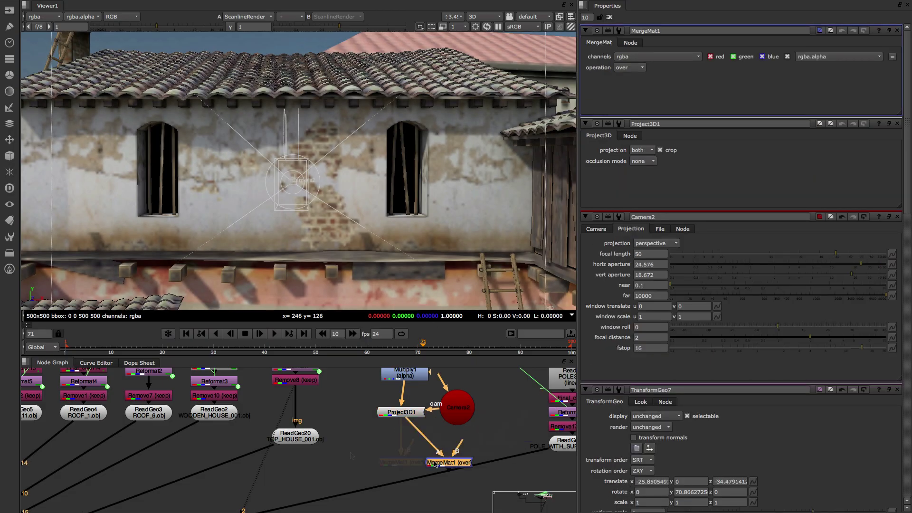
Scrub the timeline to preview Camera2's move, returning to frame 15.
{"action": "double_click", "coordinate": [458, 409]}
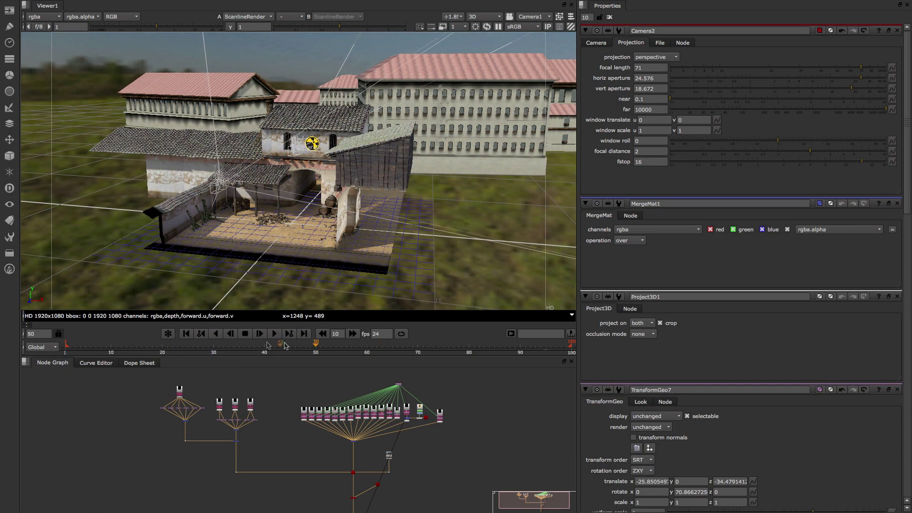
{"action": "left_click_drag", "start_coordinate": [285, 345], "coordinate": [533, 358]}
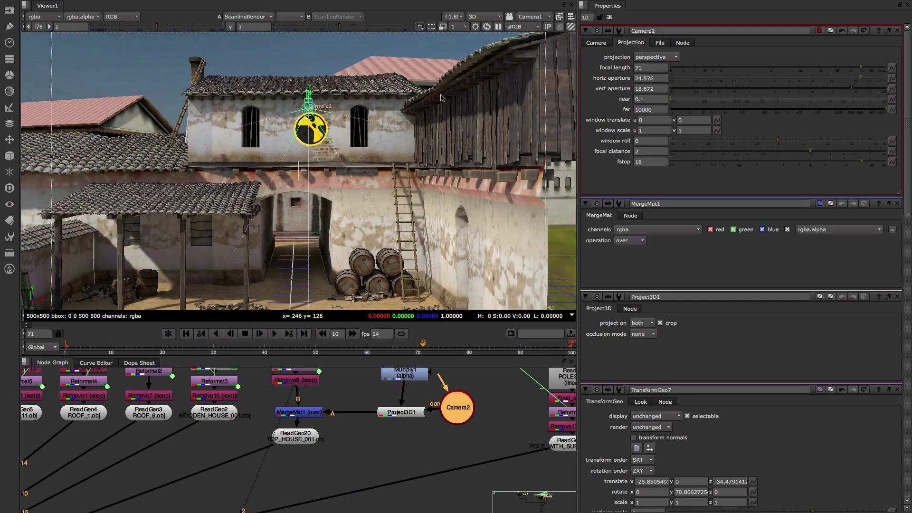
{"action": "left_click_drag", "start_coordinate": [426, 352], "coordinate": [121, 327]}
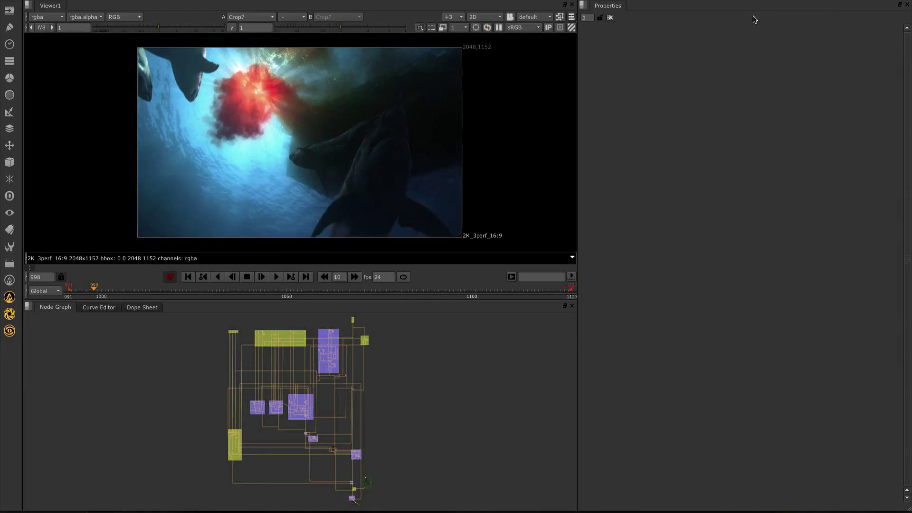
Deselect all nodes and play back the underwater shark shot.
{"action": "left_click", "coordinate": [576, 316]}
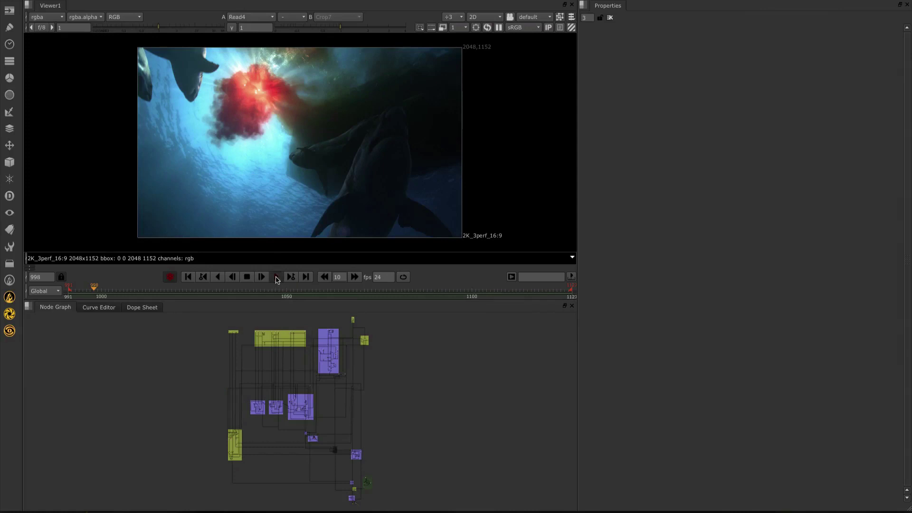
{"action": "left_click", "coordinate": [277, 277]}
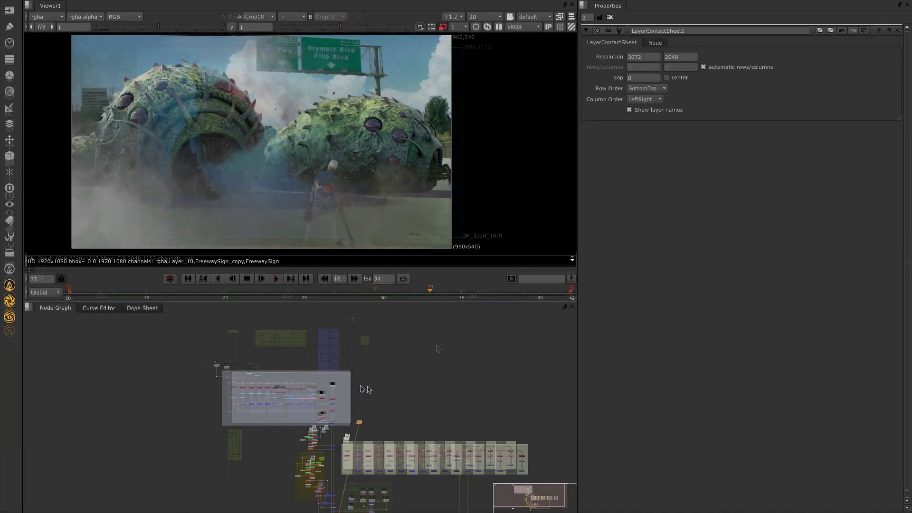
View the Read2 creature render and inspect its list of layers.
{"action": "left_click", "coordinate": [91, 346]}
{"action": "key", "text": "1"}
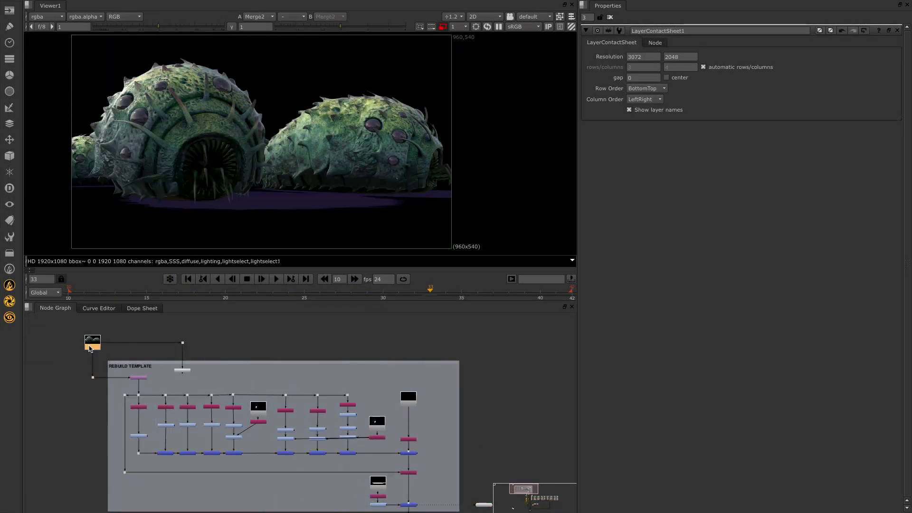
{"action": "key", "text": "1"}
{"action": "left_click", "coordinate": [48, 16]}
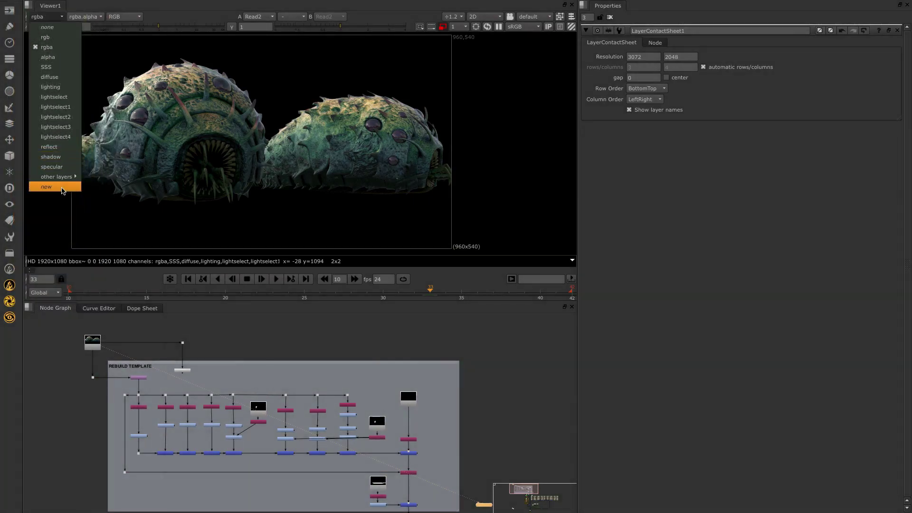
{"action": "key", "text": "Escape"}
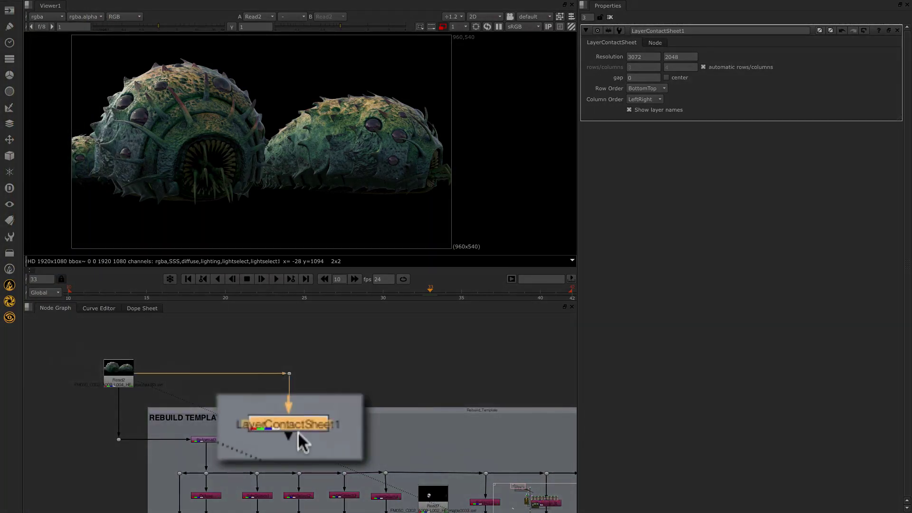
Show LayerContactSheet1 fitted in the viewer and add a Blur2 node.
{"action": "left_click", "coordinate": [298, 427]}
{"action": "key", "text": "1"}
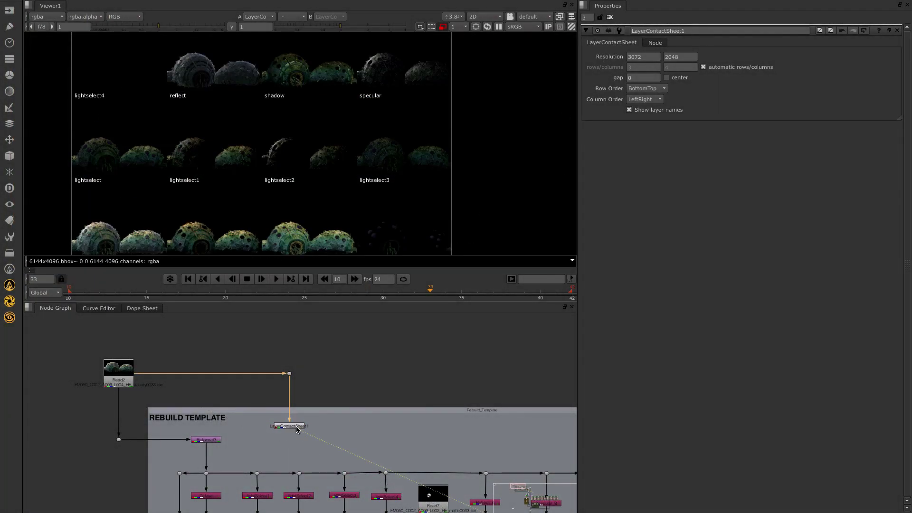
{"action": "key", "text": "space"}
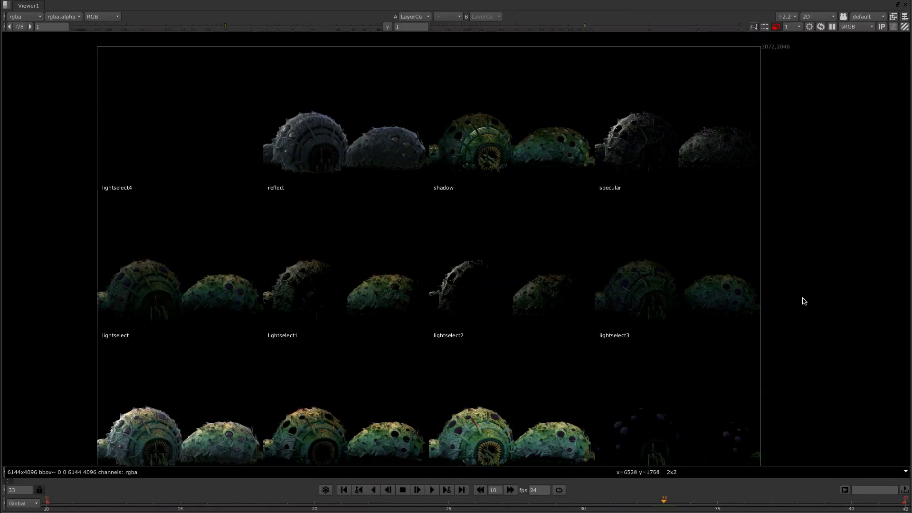
{"action": "key", "text": "space"}
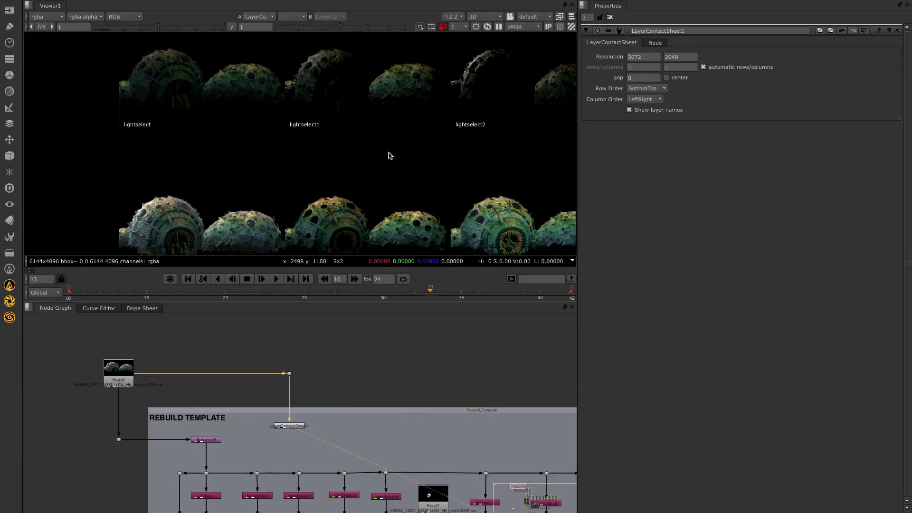
{"action": "key", "text": "f"}
{"action": "key", "text": "b"}
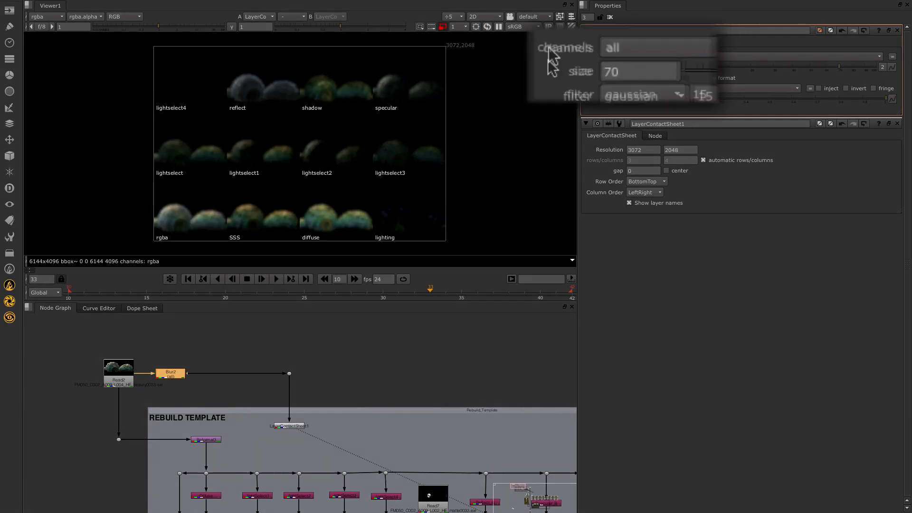
Keep Blur2 on all channels, then disable it.
{"action": "left_click", "coordinate": [631, 57]}
{"action": "left_click", "coordinate": [664, 53]}
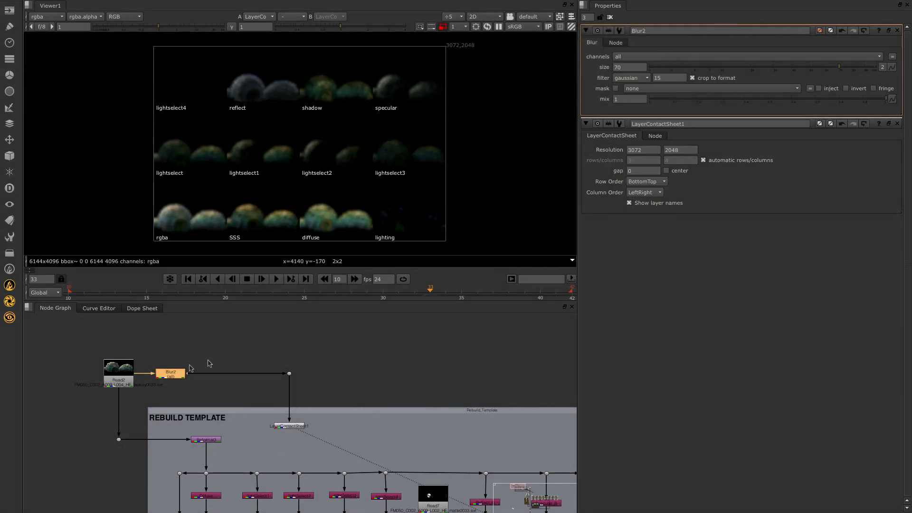
{"action": "key", "text": "d"}
Add Grade5 on the diffuse layer with a pinkish gain and gamma lowered to 0.74.
{"action": "key", "text": "g"}
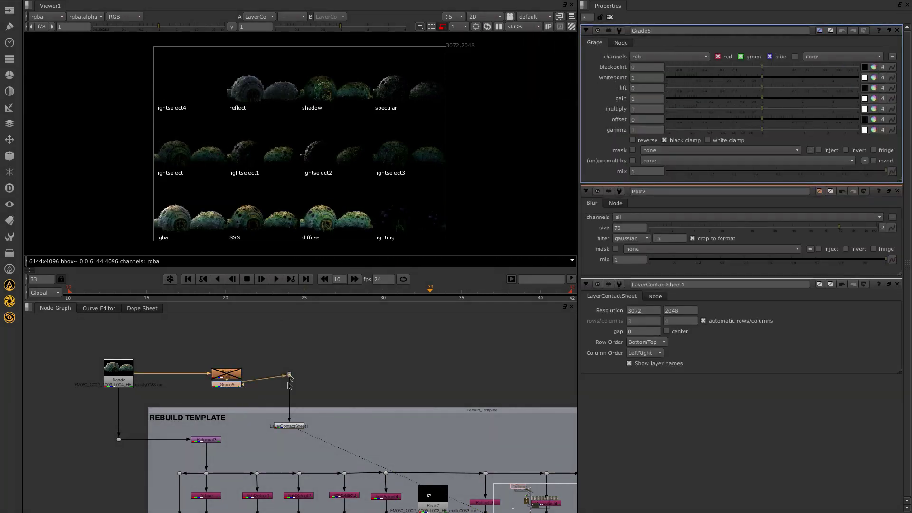
{"action": "scroll", "coordinate": [266, 380], "scroll_direction": "up", "scroll_amount": 2}
{"action": "scroll", "coordinate": [327, 213], "scroll_direction": "up", "scroll_amount": 1}
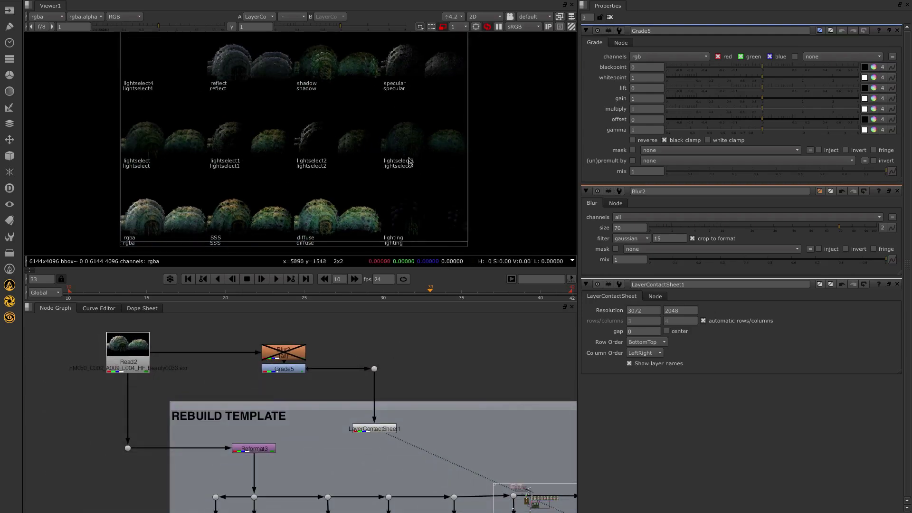
{"action": "left_click", "coordinate": [292, 375]}
{"action": "left_click", "coordinate": [669, 57]}
{"action": "left_click", "coordinate": [641, 163]}
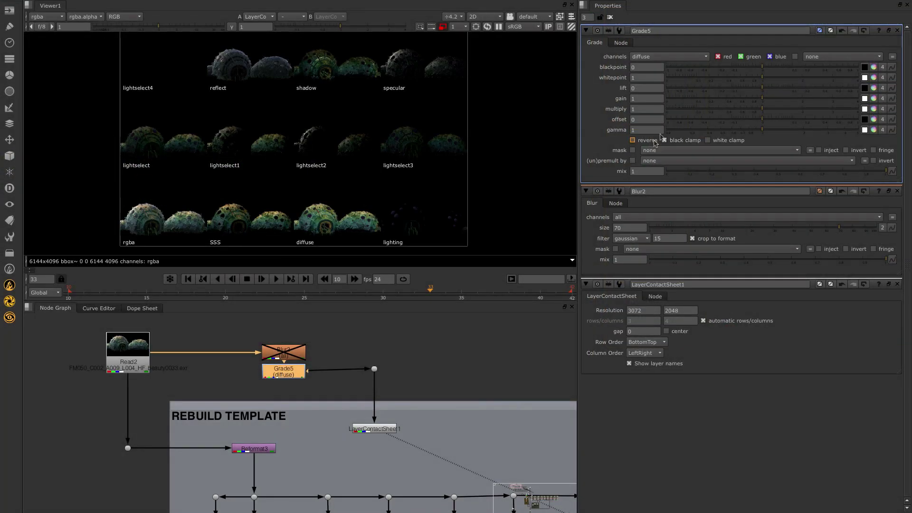
{"action": "left_click", "coordinate": [864, 99]}
{"action": "left_click_drag", "start_coordinate": [550, 432], "coordinate": [591, 480]}
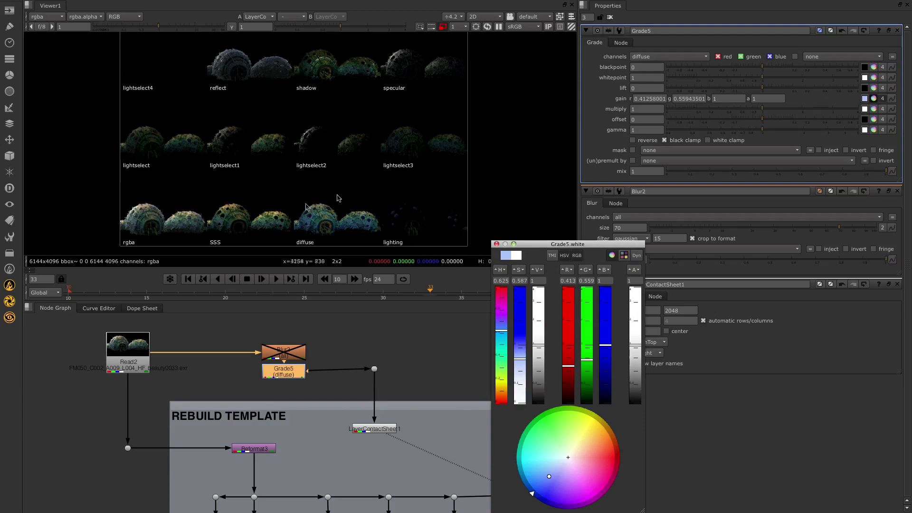
{"action": "left_click", "coordinate": [755, 131]}
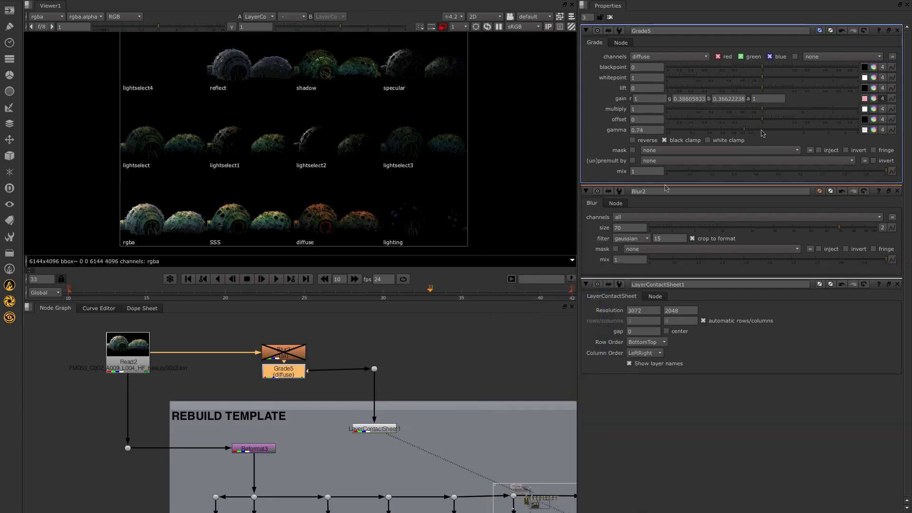